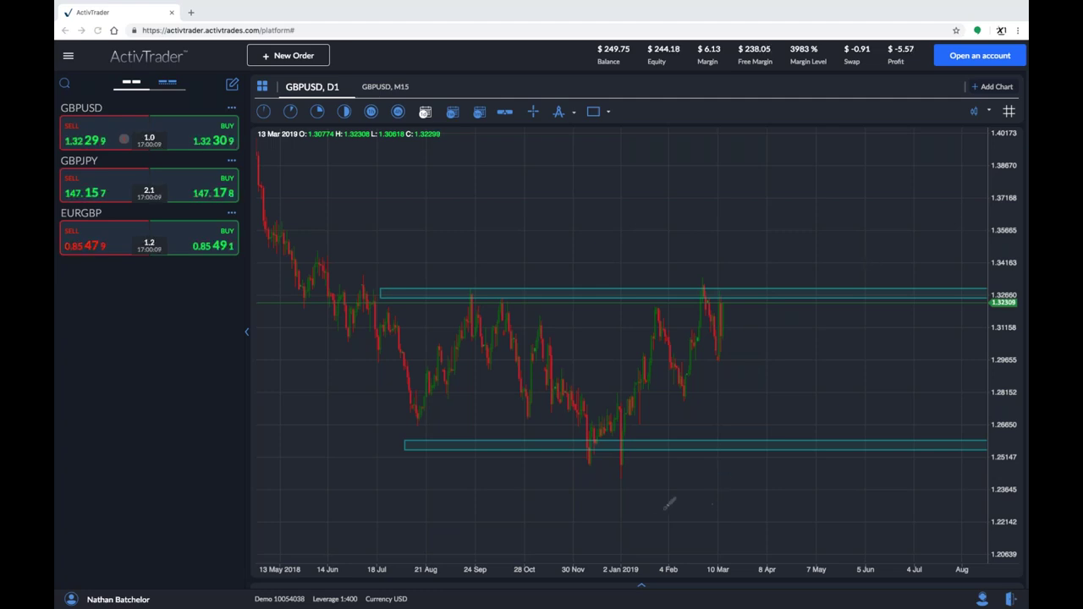
# - Expand the trading details below the GBPUSD chart, view the account history, and return to the open positions
pyautogui.moveTo(748, 456)
pyautogui.mouseDown()
pyautogui.moveTo(665, 568)
pyautogui.moveTo(690, 499)
pyautogui.moveTo(665, 576)
pyautogui.moveTo(682, 535)
pyautogui.moveTo(696, 546)
pyautogui.moveTo(689, 533)
pyautogui.mouseUp()
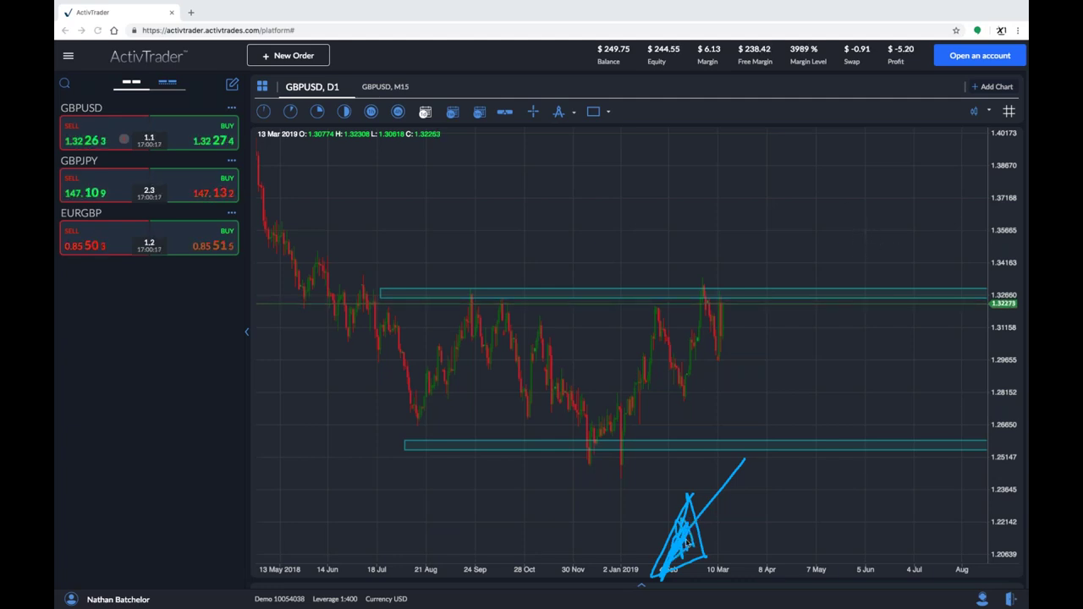
pyautogui.click(643, 587)
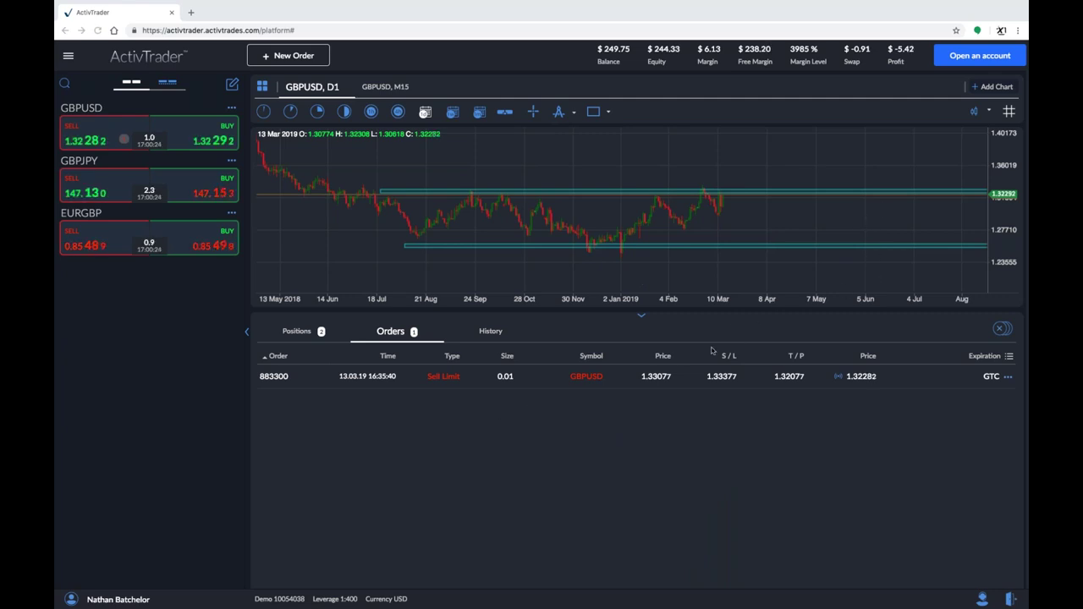
pyautogui.click(298, 331)
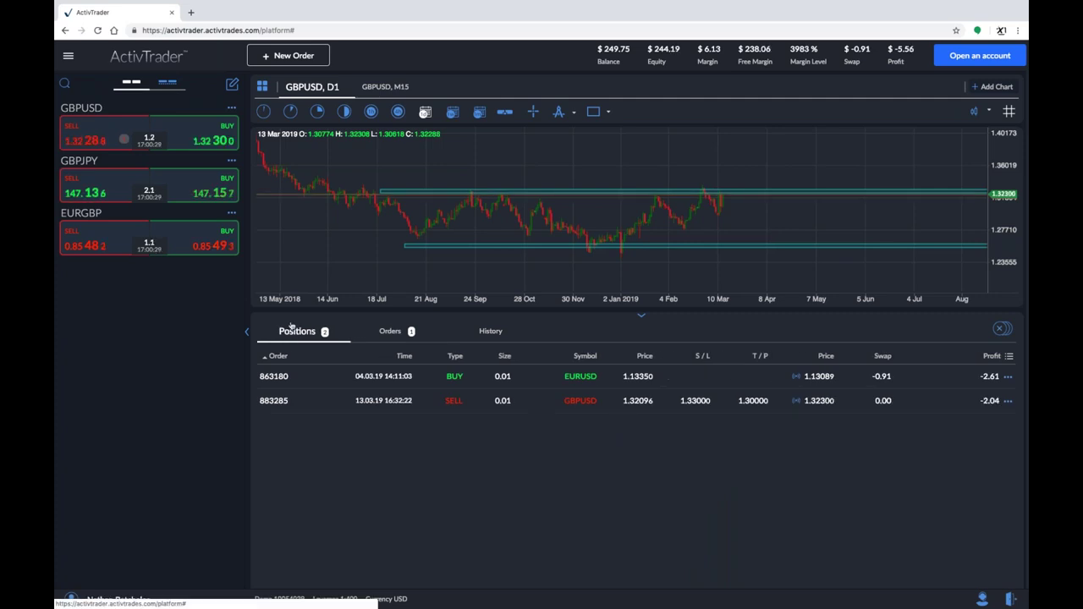
pyautogui.click(489, 333)
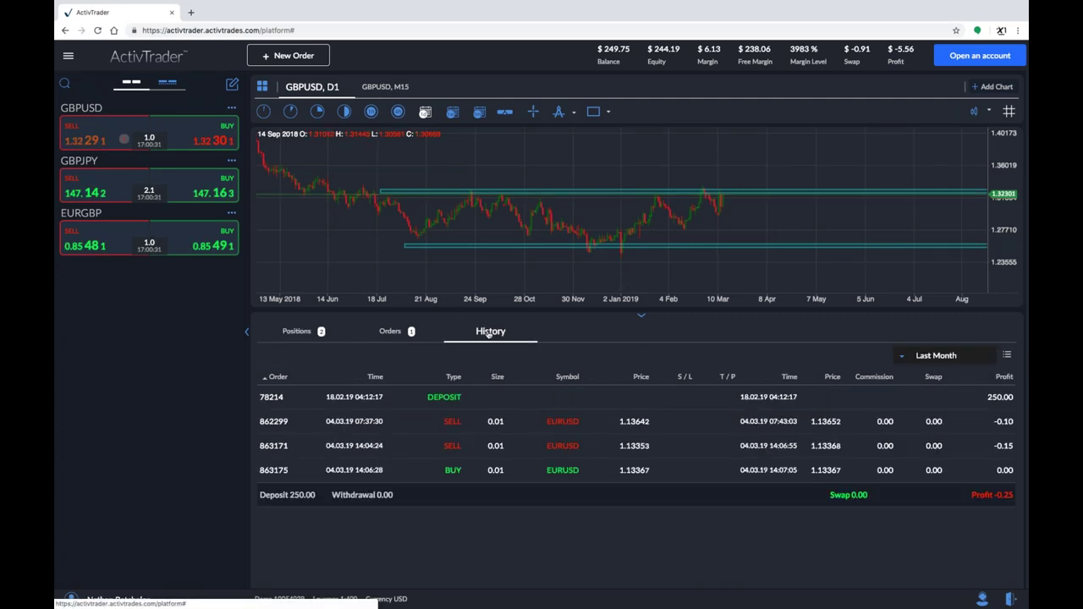
pyautogui.click(298, 331)
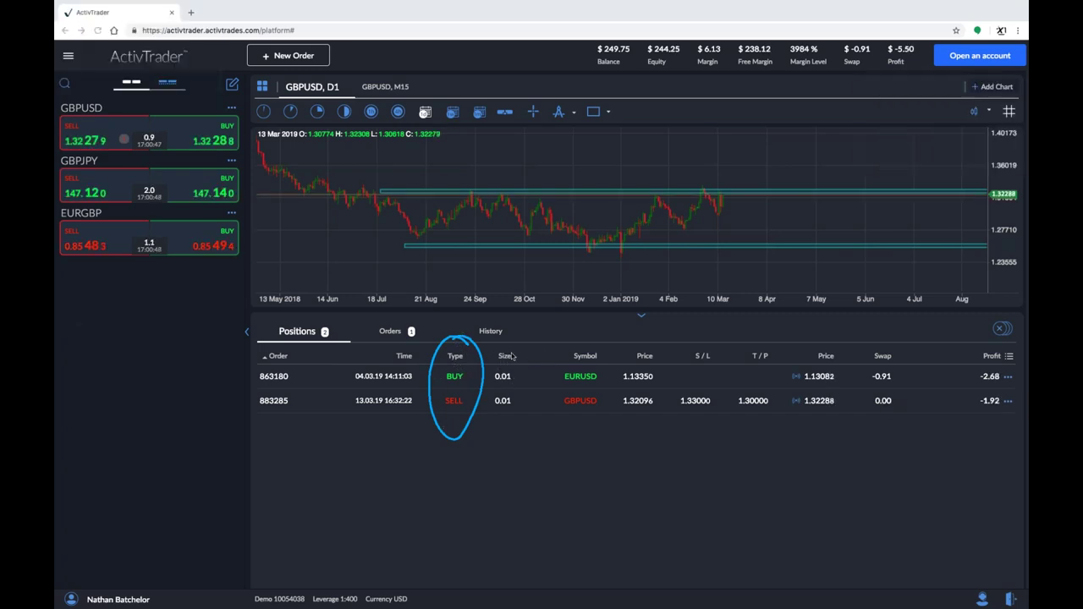
# - Examine the open positions' order number, time, type, size, symbol, stop loss, take profit, swap and profit columns
pyautogui.moveTo(514, 367)
pyautogui.mouseDown()
pyautogui.moveTo(504, 364)
pyautogui.moveTo(518, 373)
pyautogui.mouseUp()
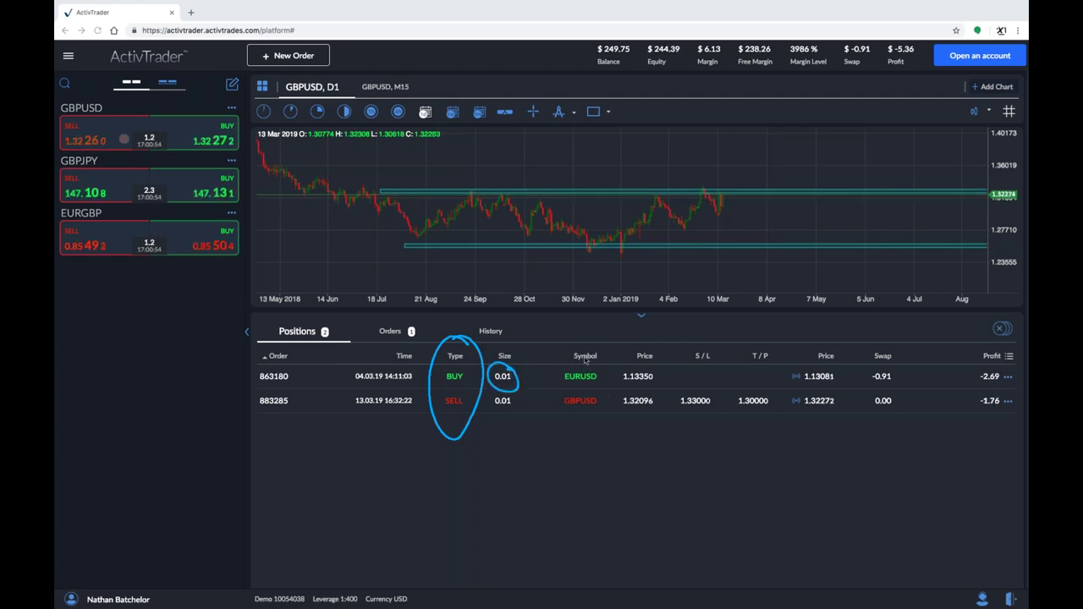
pyautogui.moveTo(559, 368)
pyautogui.mouseDown()
pyautogui.moveTo(607, 385)
pyautogui.moveTo(557, 366)
pyautogui.mouseUp()
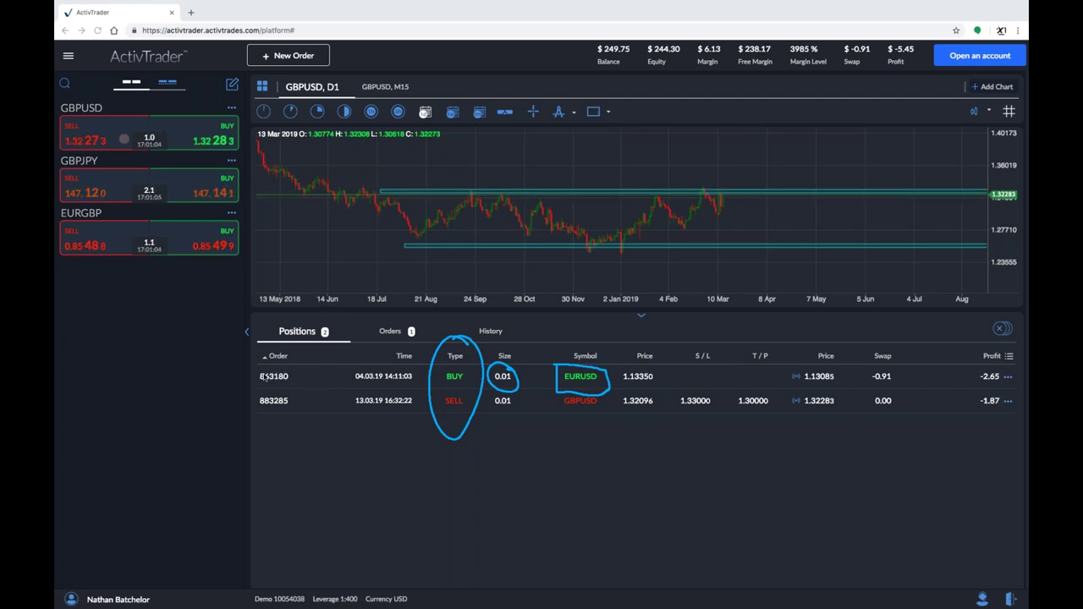
pyautogui.moveTo(281, 364)
pyautogui.mouseDown()
pyautogui.moveTo(301, 383)
pyautogui.moveTo(278, 365)
pyautogui.mouseUp()
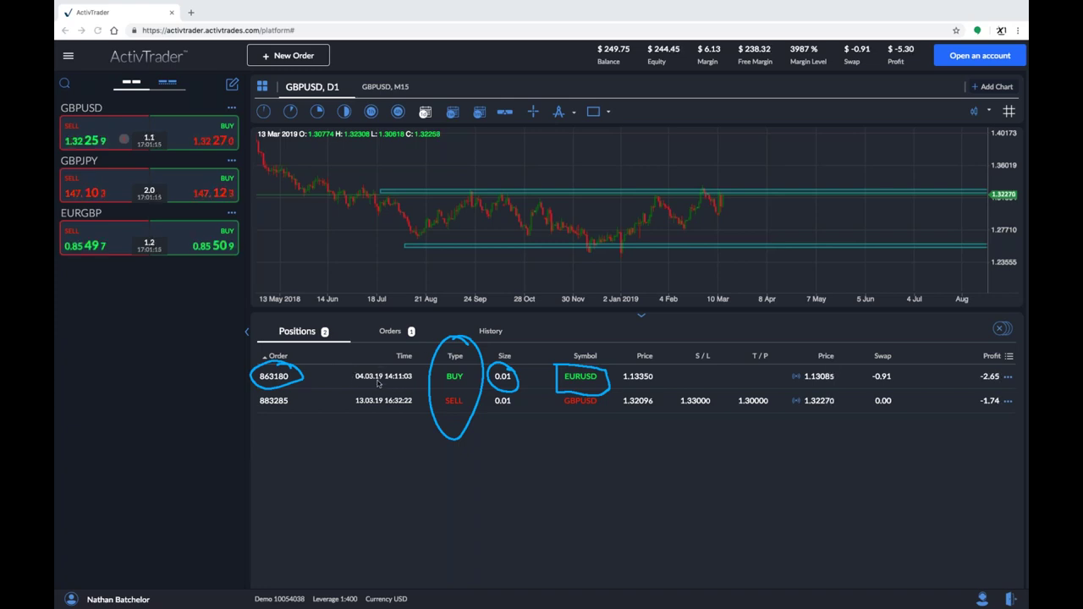
pyautogui.moveTo(421, 347)
pyautogui.mouseDown()
pyautogui.moveTo(339, 387)
pyautogui.moveTo(437, 369)
pyautogui.mouseUp()
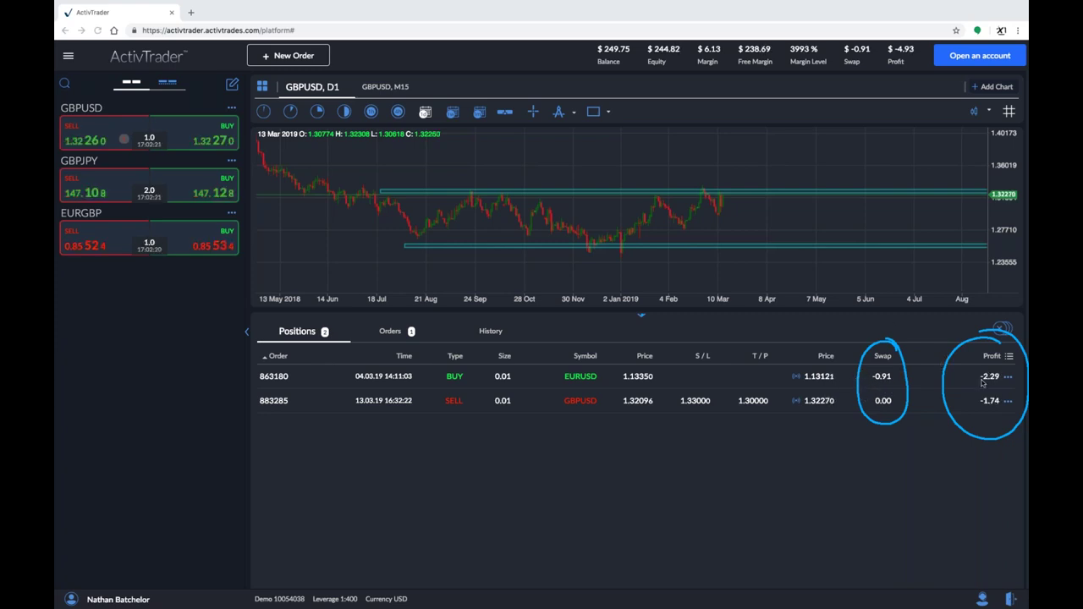
pyautogui.moveTo(907, 381)
pyautogui.mouseDown()
pyautogui.moveTo(945, 380)
pyautogui.moveTo(936, 378)
pyautogui.mouseUp()
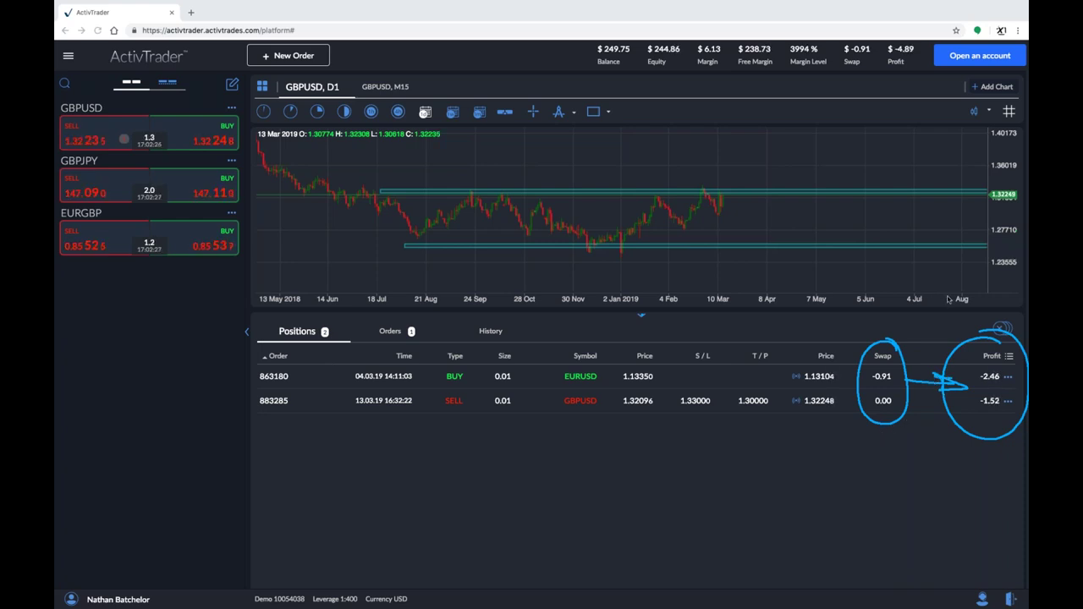
pyautogui.press('Escape')
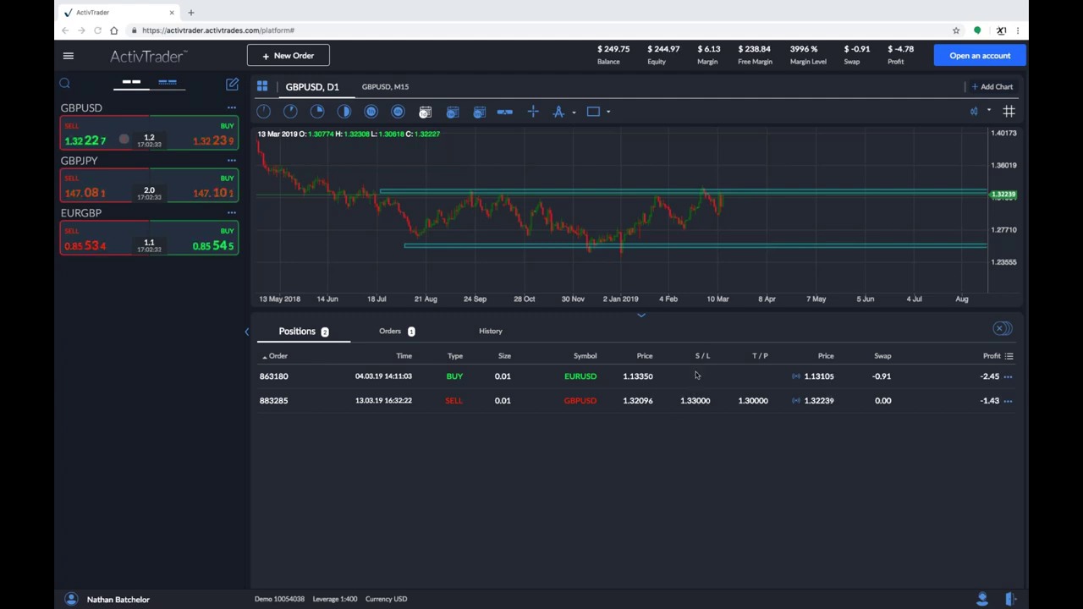
pyautogui.moveTo(680, 329)
pyautogui.mouseDown()
pyautogui.moveTo(684, 424)
pyautogui.moveTo(736, 336)
pyautogui.moveTo(684, 333)
pyautogui.mouseUp()
pyautogui.moveTo(750, 338); pyautogui.dragTo(748, 422)
pyautogui.moveTo(783, 338); pyautogui.dragTo(738, 336)
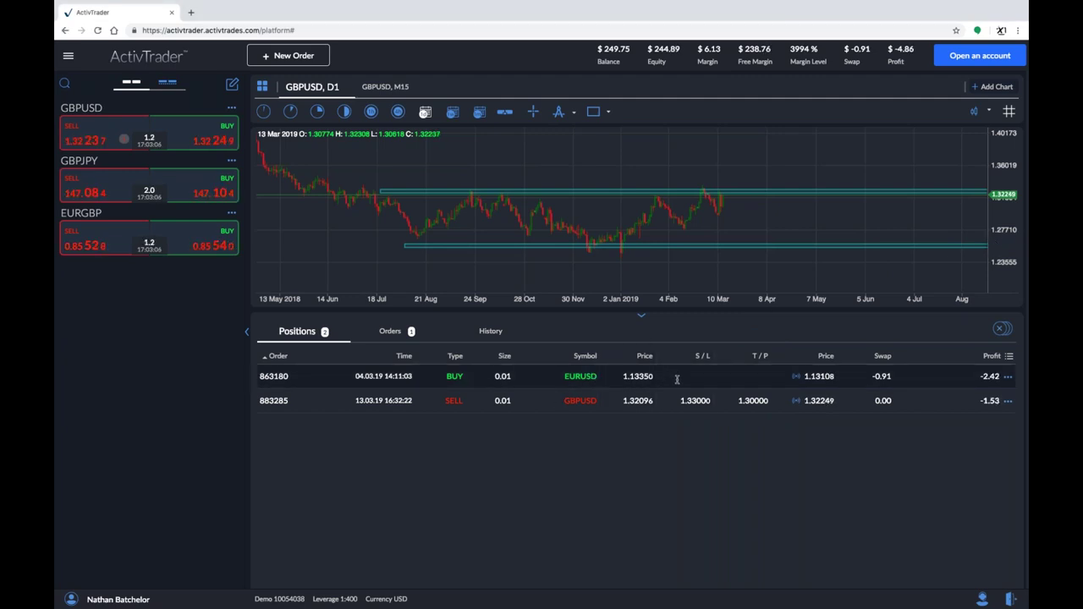
pyautogui.rightClick(596, 378)
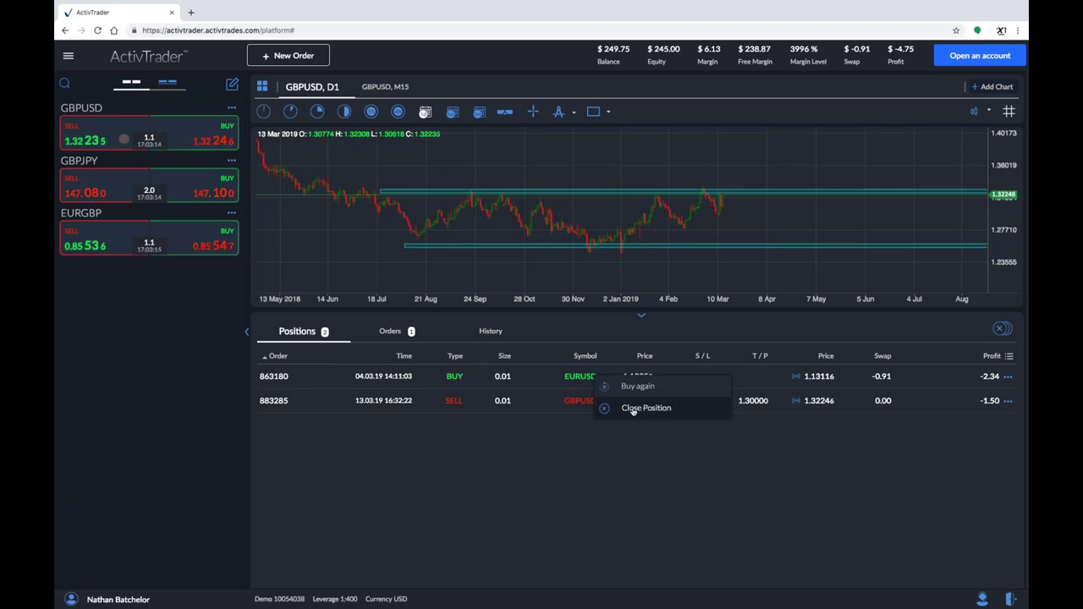
pyautogui.click(630, 410)
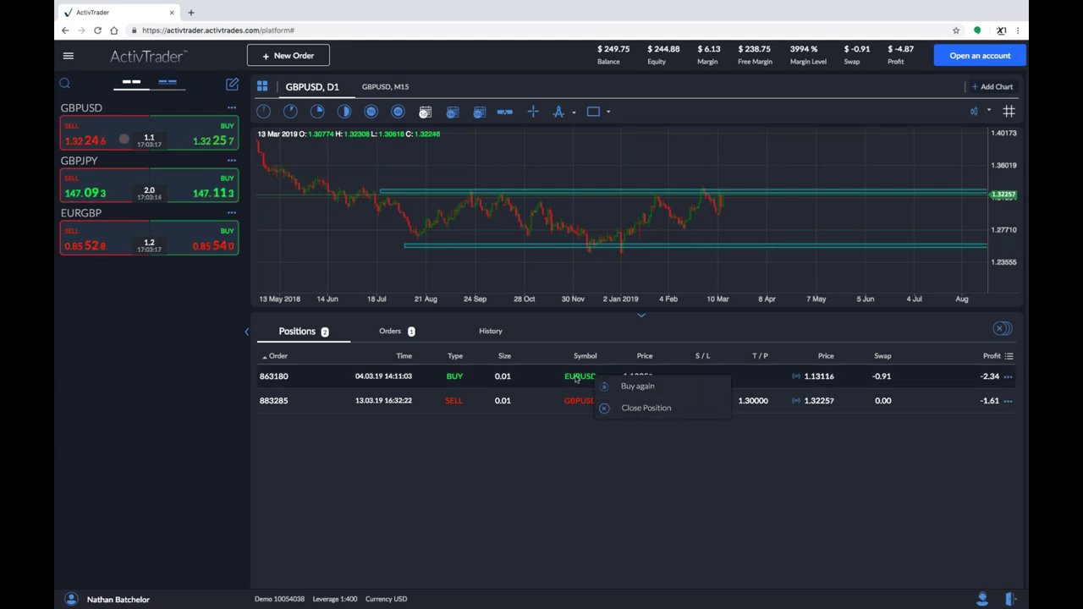
pyautogui.click(574, 378)
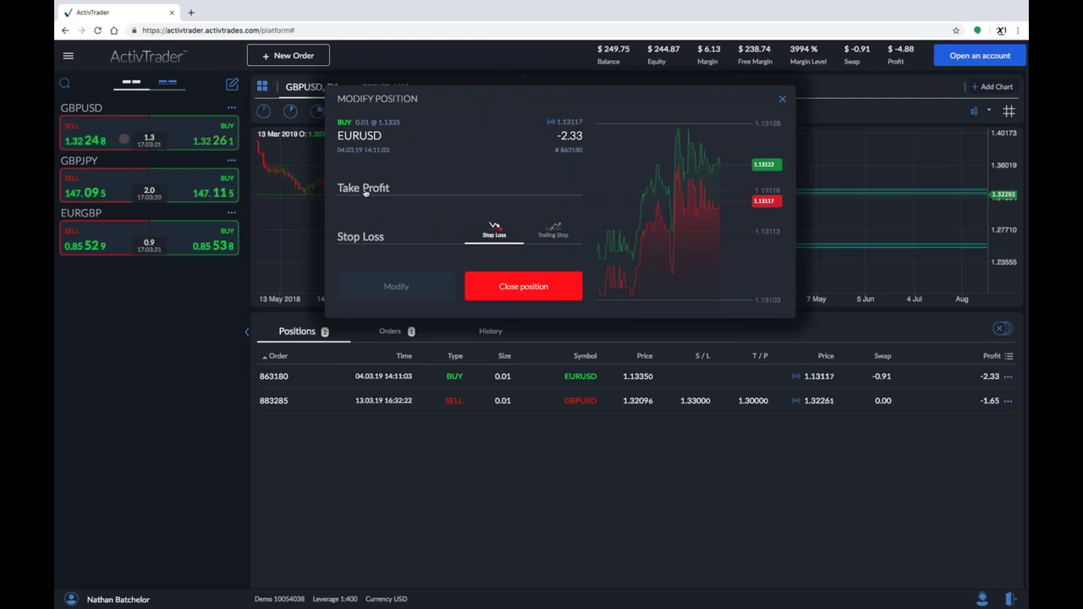
pyautogui.moveTo(401, 99); pyautogui.dragTo(494, 247)
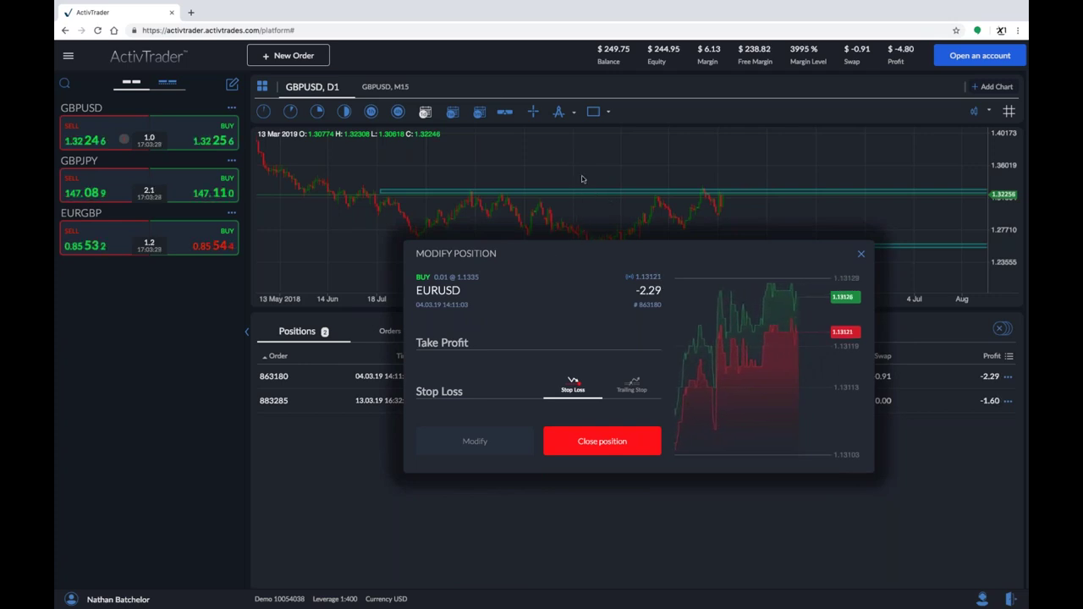
pyautogui.moveTo(561, 259)
pyautogui.mouseDown()
pyautogui.moveTo(533, 257)
pyautogui.moveTo(548, 259)
pyautogui.mouseUp()
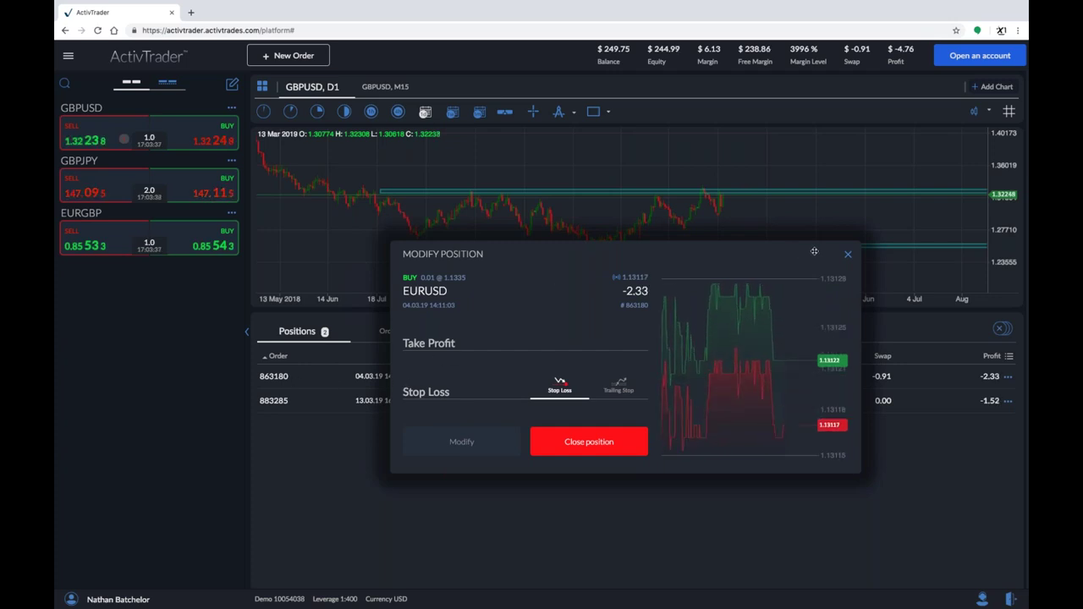
pyautogui.click(848, 261)
# - Open the EURUSD buy position for modification and set its take profit to 1.14000
pyautogui.click(541, 377)
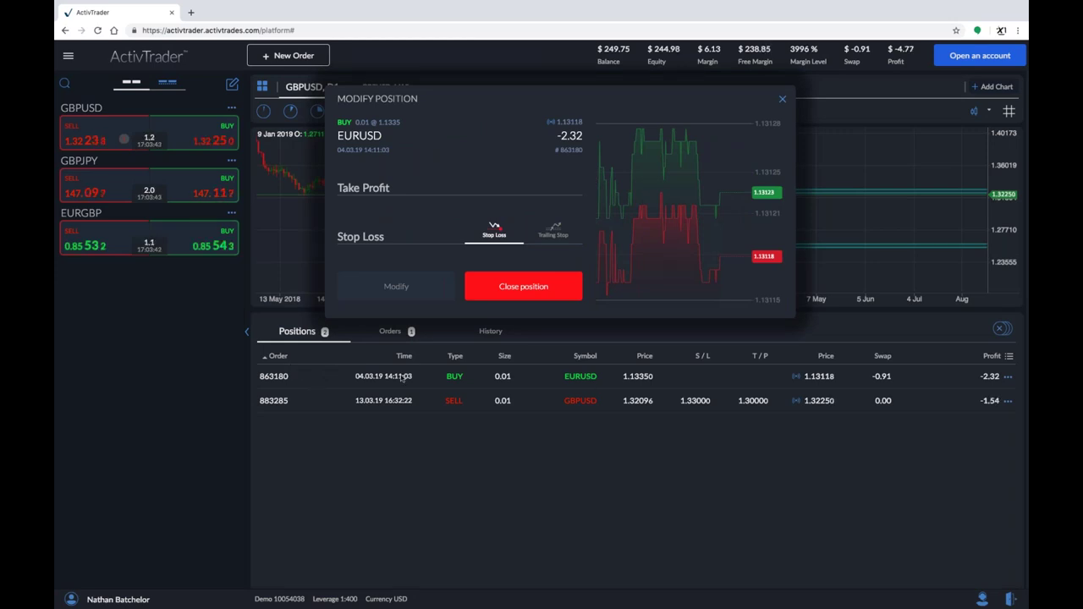
pyautogui.moveTo(484, 97); pyautogui.dragTo(429, 288)
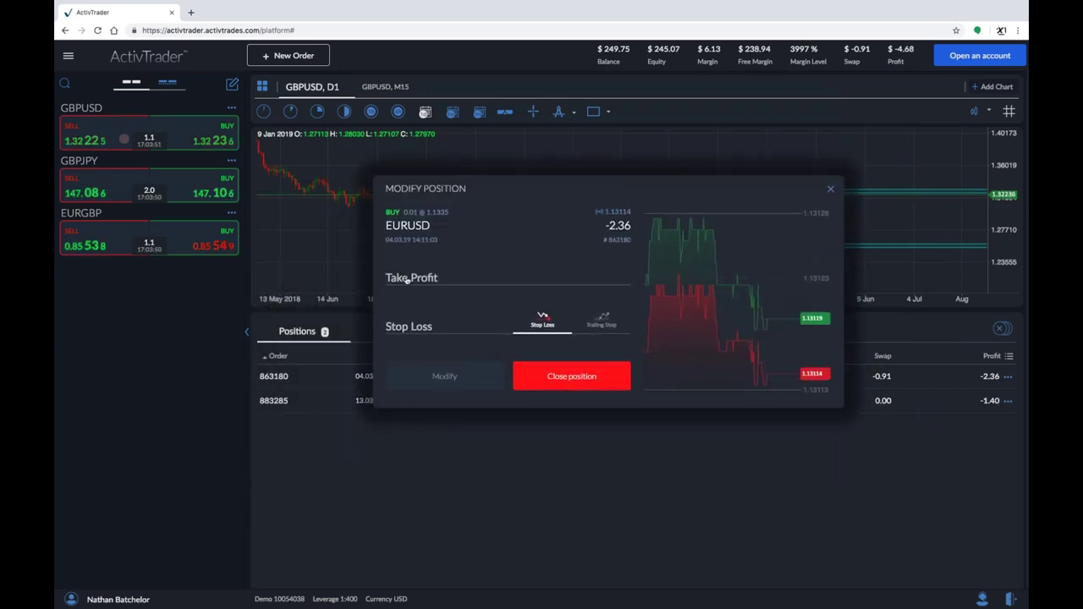
pyautogui.click(408, 279)
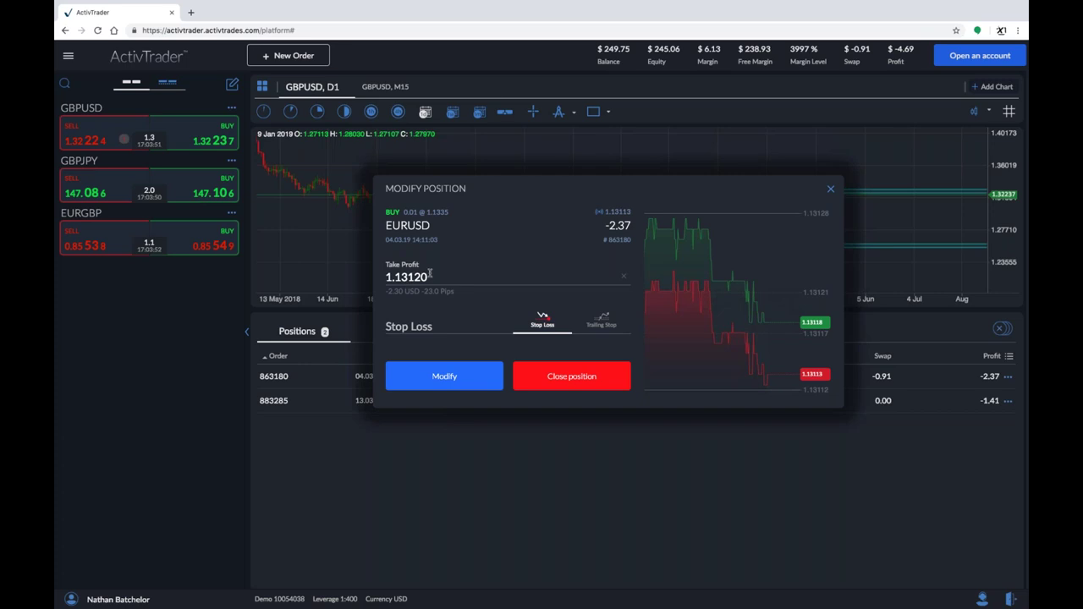
pyautogui.moveTo(405, 277); pyautogui.dragTo(460, 280)
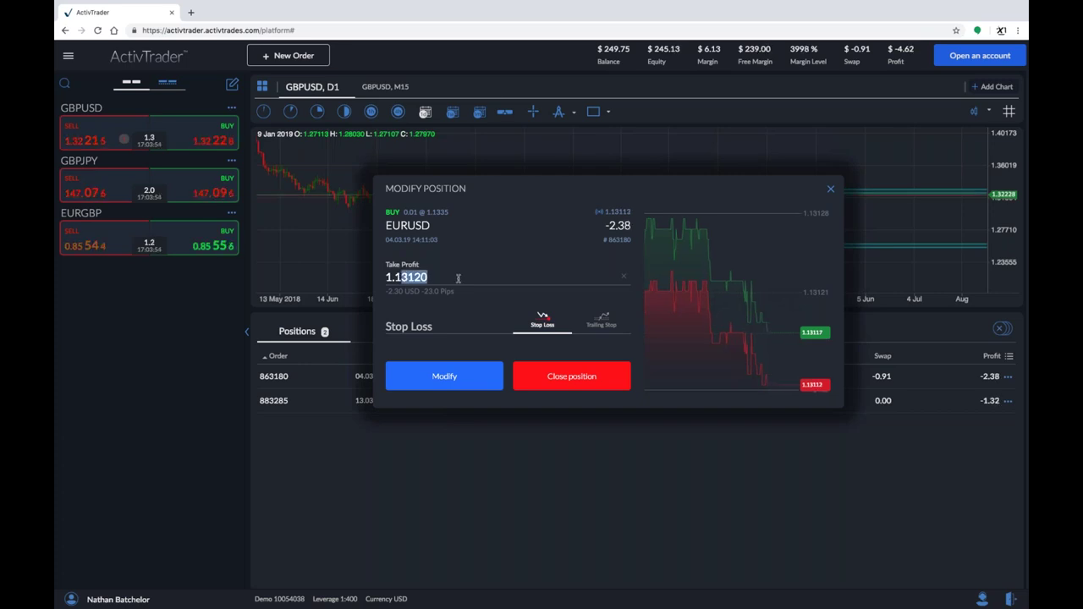
pyautogui.moveTo(500, 184); pyautogui.dragTo(543, 235)
pyautogui.moveTo(444, 327); pyautogui.dragTo(494, 327)
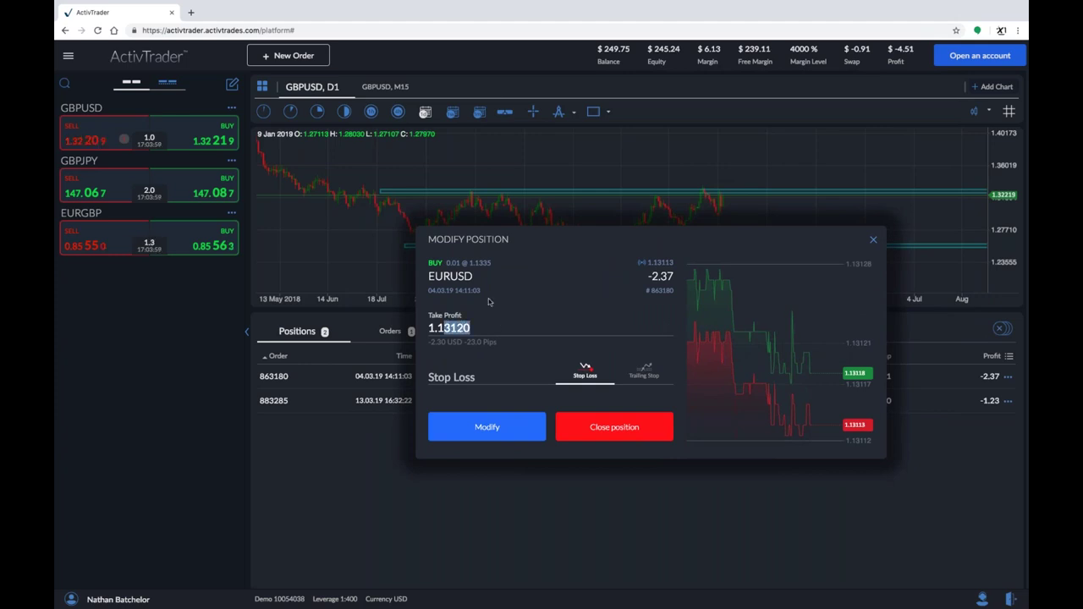
pyautogui.write('4000')
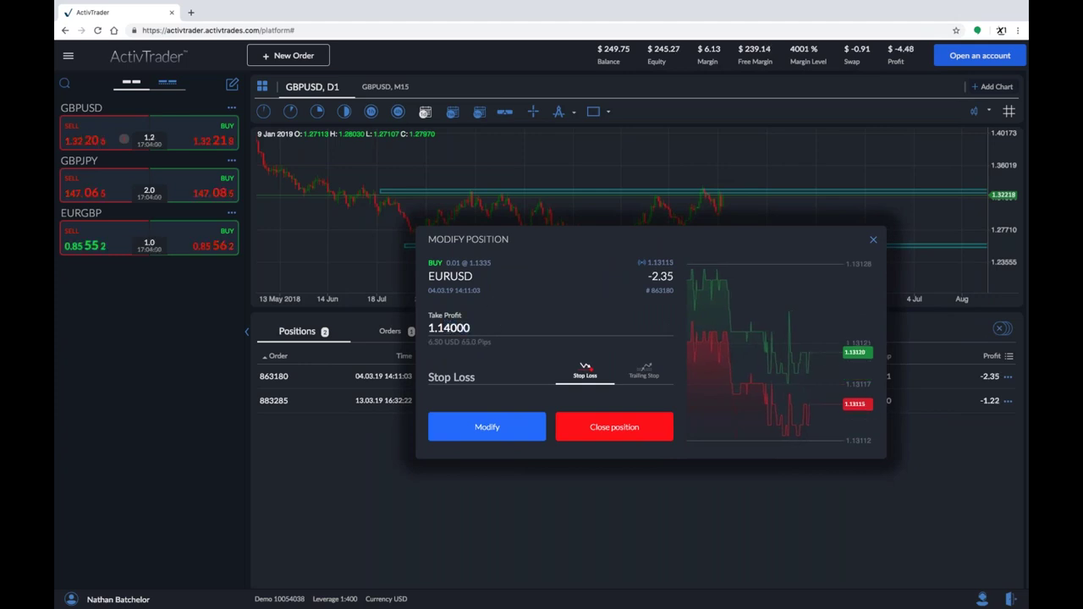
# - Set the EURUSD buy position's stop loss to 1.13000 and confirm the position modification
pyautogui.click(454, 387)
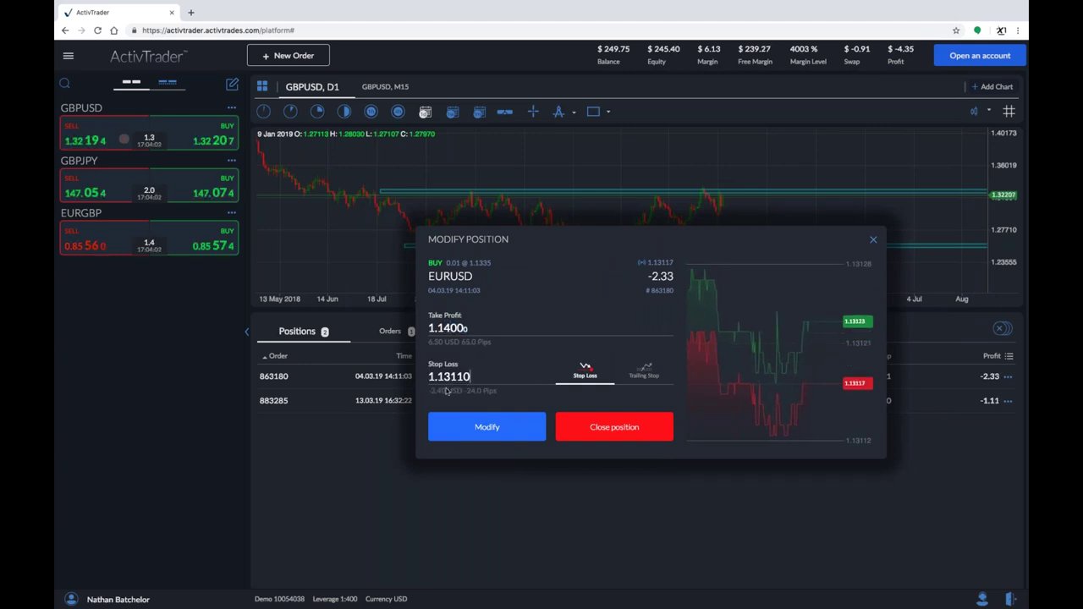
pyautogui.moveTo(443, 378); pyautogui.dragTo(495, 384)
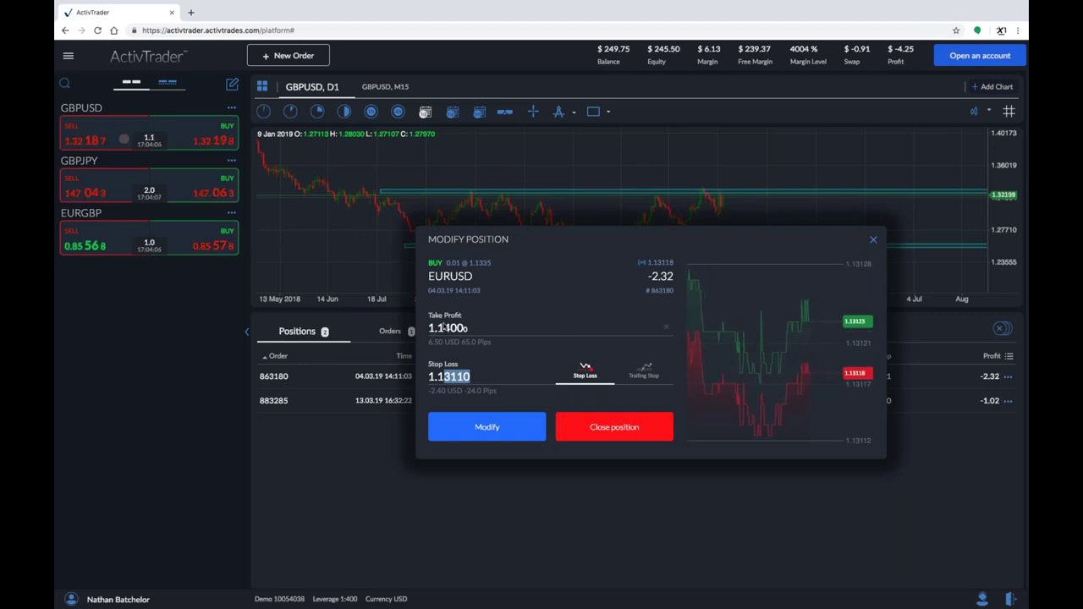
pyautogui.write('3000')
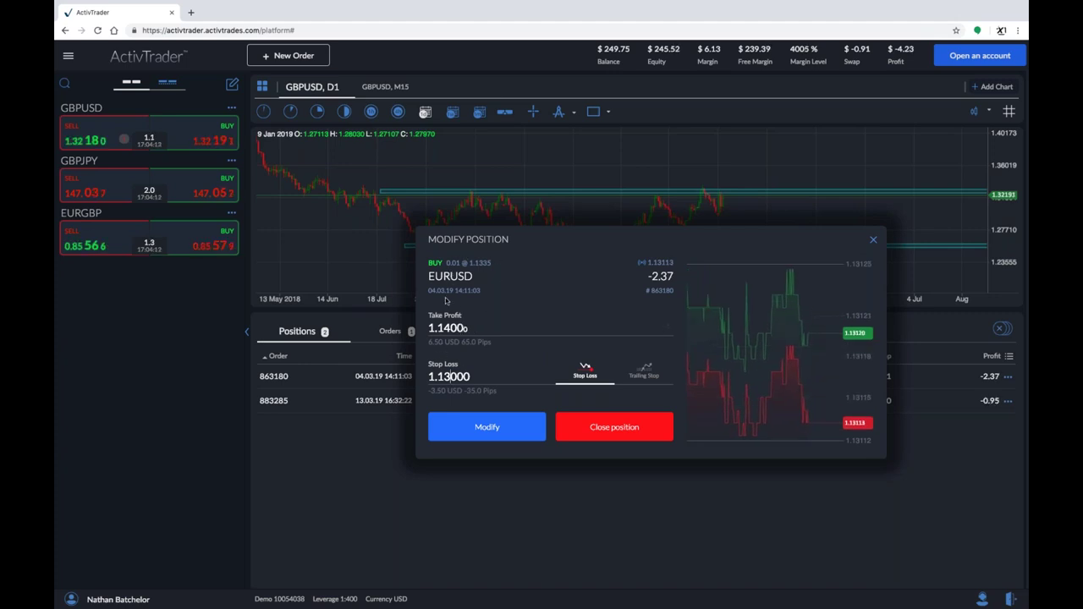
pyautogui.click(488, 429)
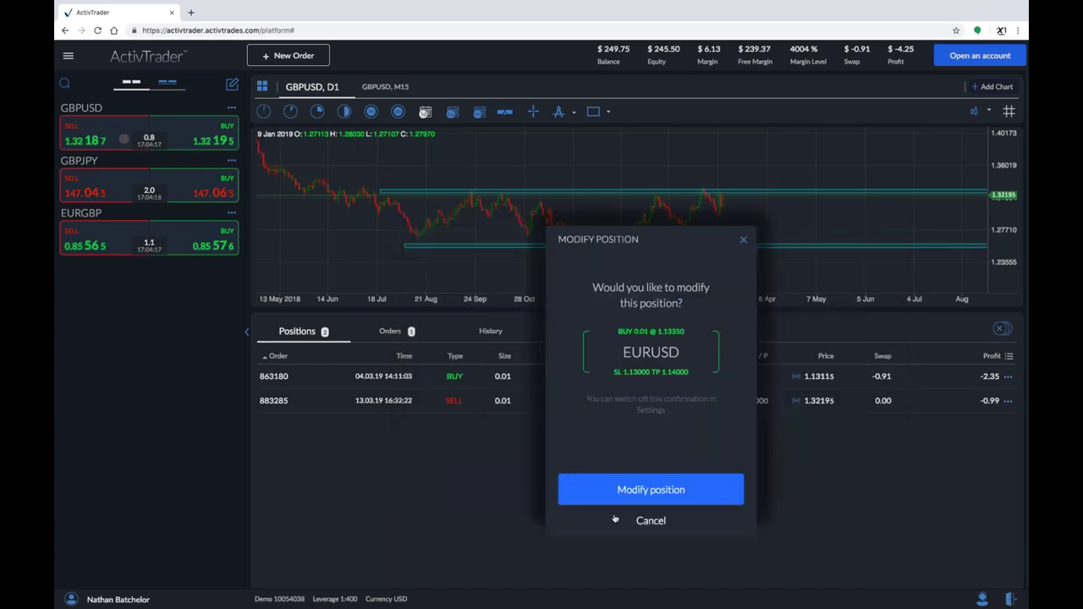
pyautogui.moveTo(656, 242); pyautogui.dragTo(609, 210)
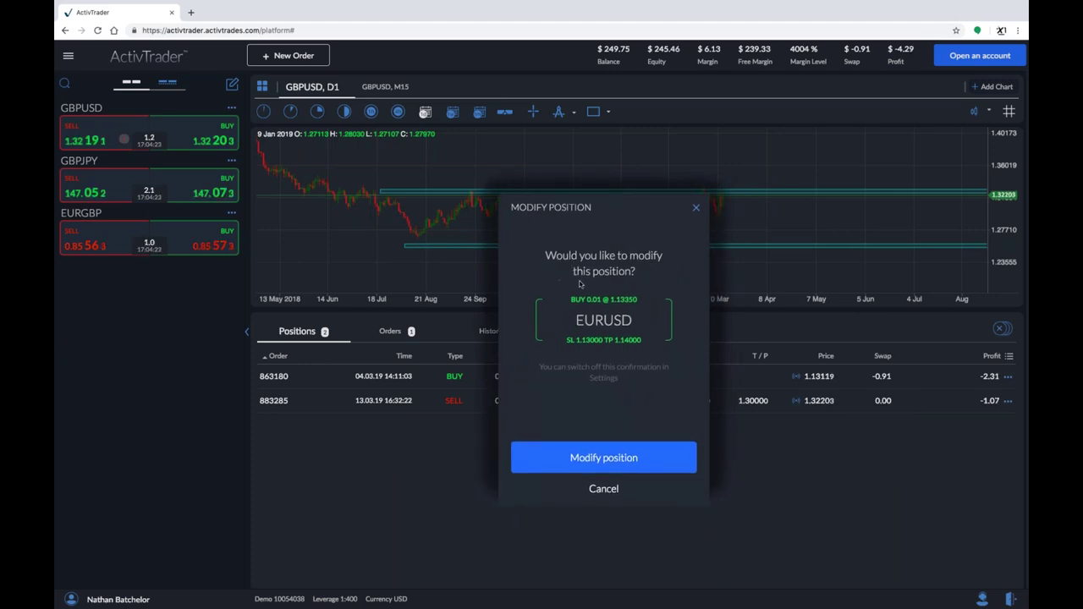
pyautogui.click(620, 466)
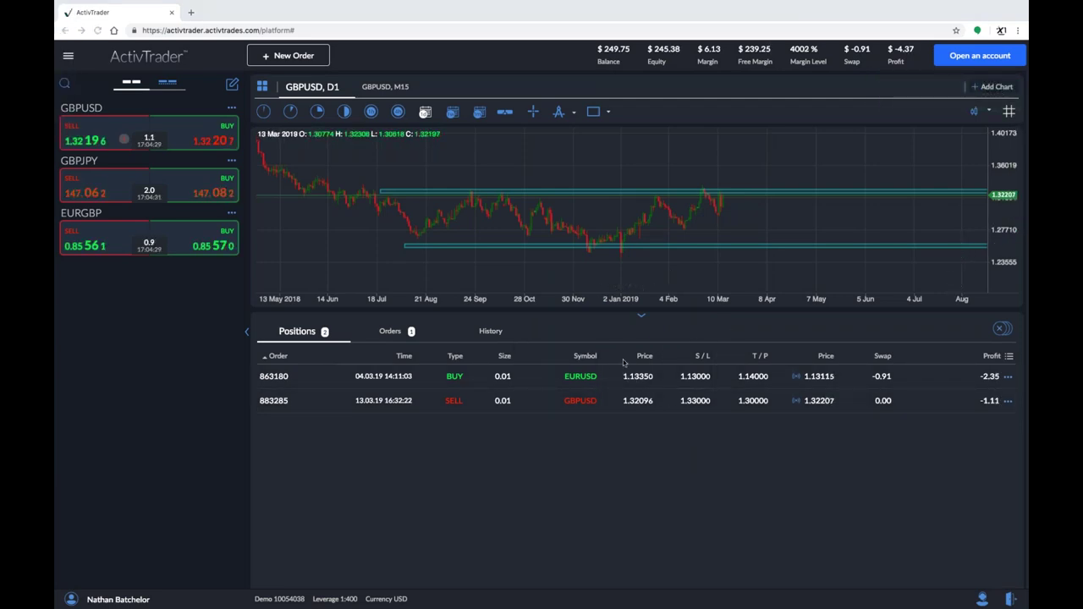
# - Review the EURUSD position's open price and stop loss, and display the list of pending orders
pyautogui.moveTo(650, 346)
pyautogui.mouseDown()
pyautogui.moveTo(666, 365)
pyautogui.moveTo(724, 382)
pyautogui.mouseUp()
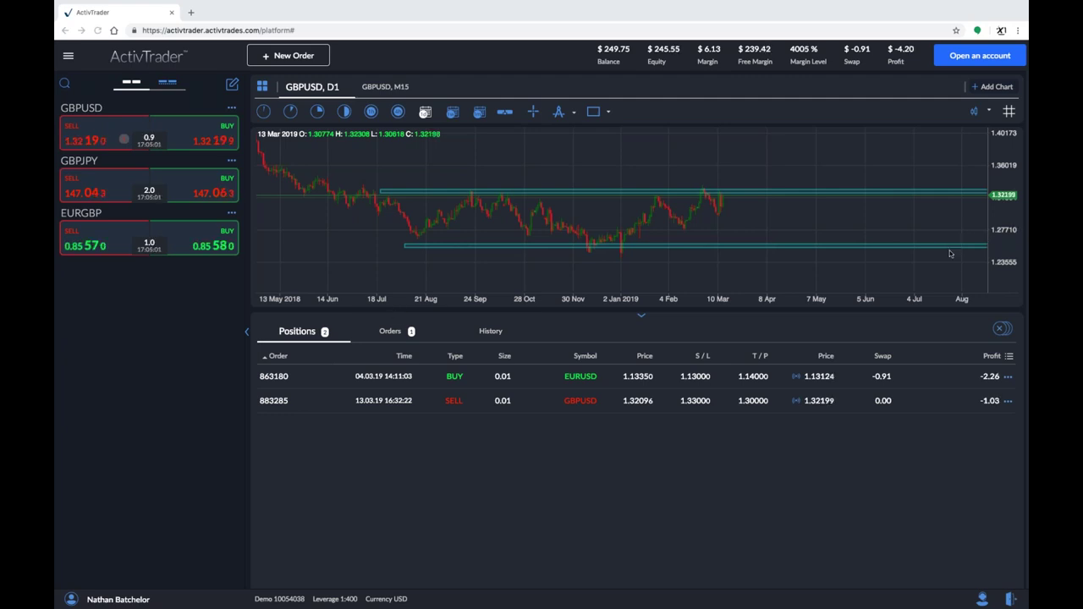
pyautogui.click(414, 324)
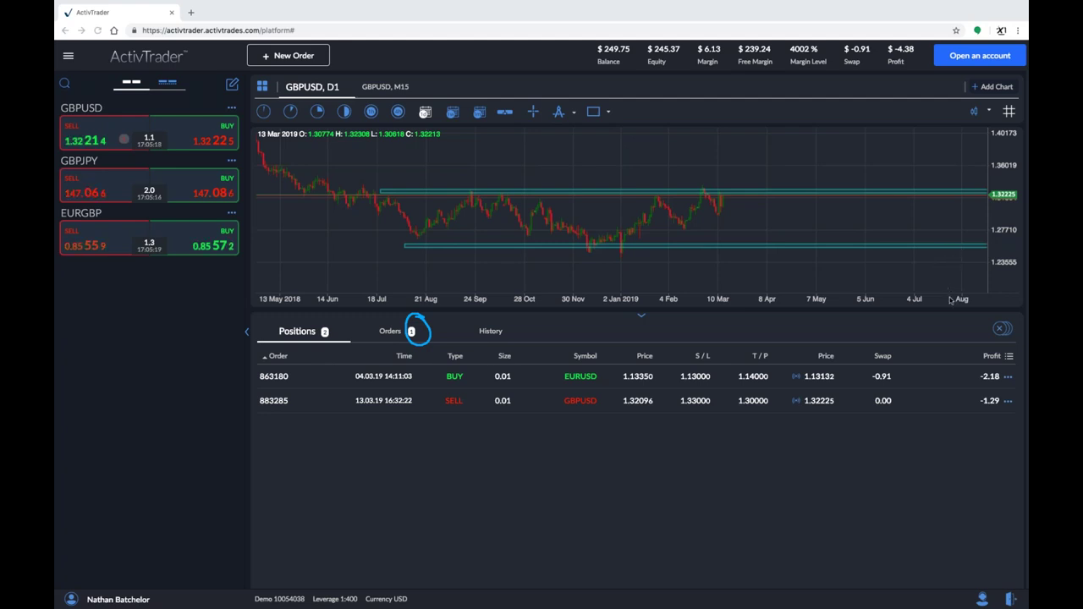
pyautogui.click(390, 331)
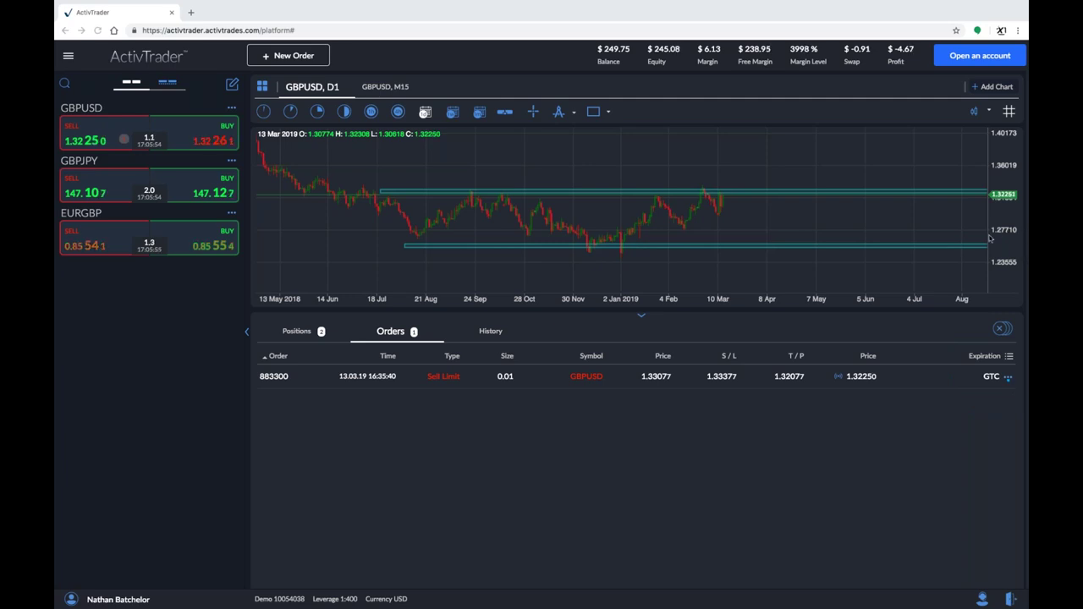
pyautogui.click(1009, 381)
pyautogui.click(1007, 376)
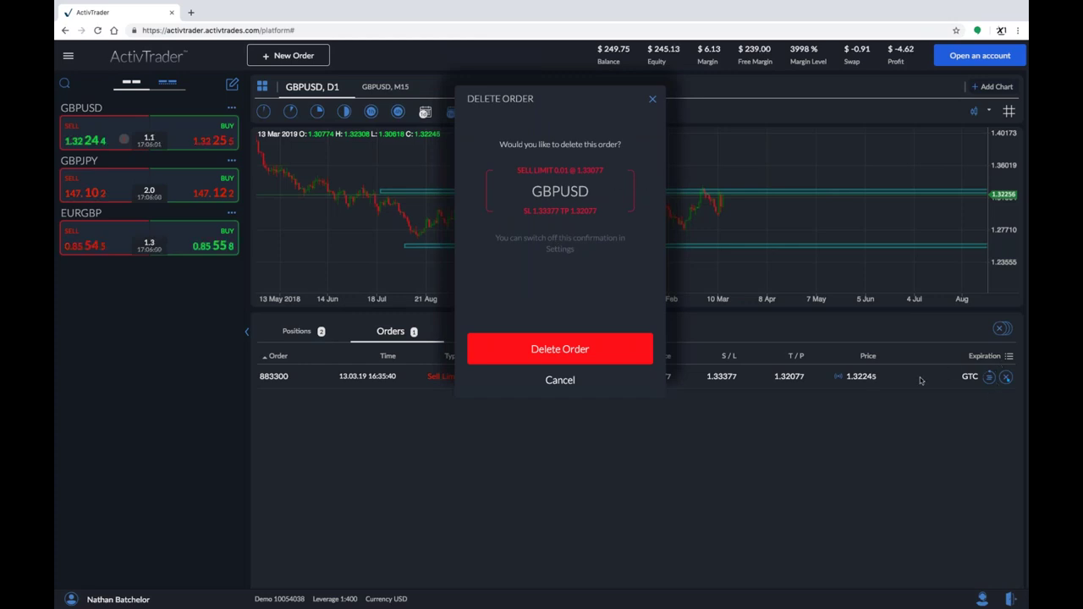
pyautogui.click(562, 384)
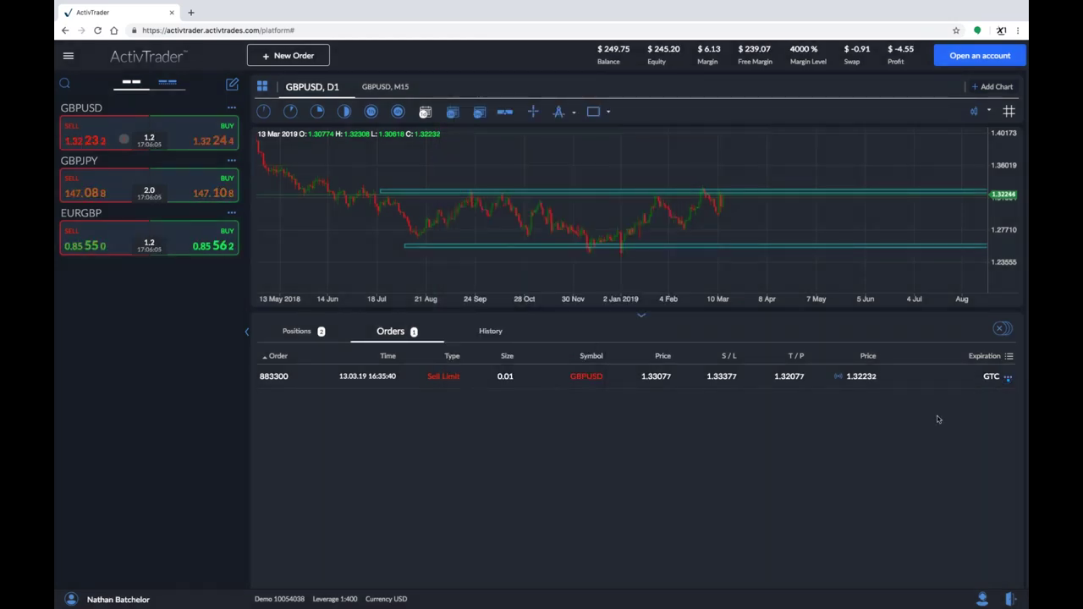
# - Check the actions available for the pending GBPUSD sell limit order and open the order for modification
pyautogui.click(1007, 378)
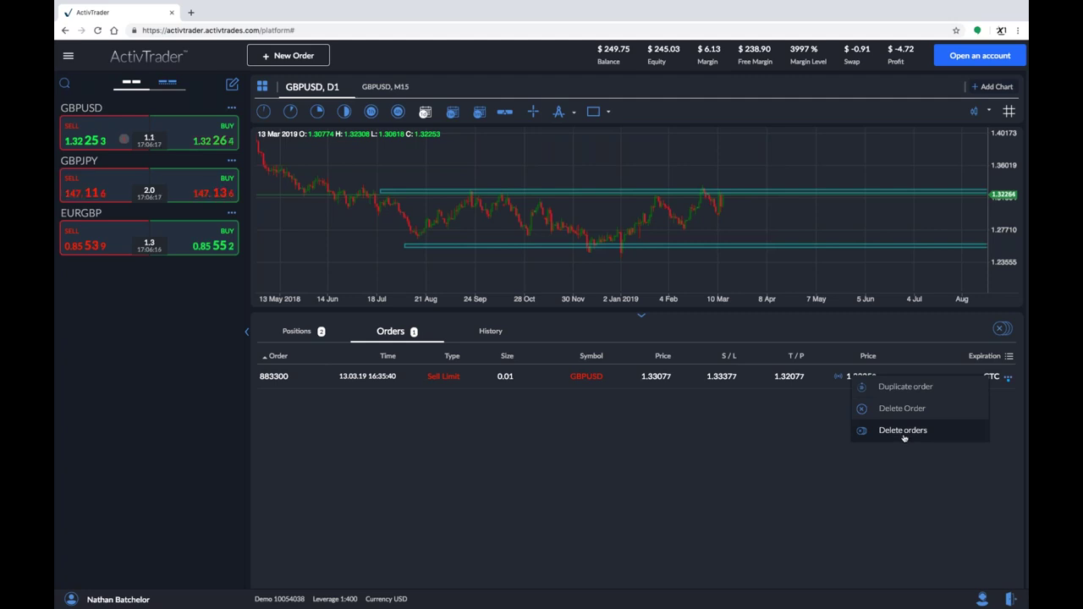
pyautogui.click(764, 408)
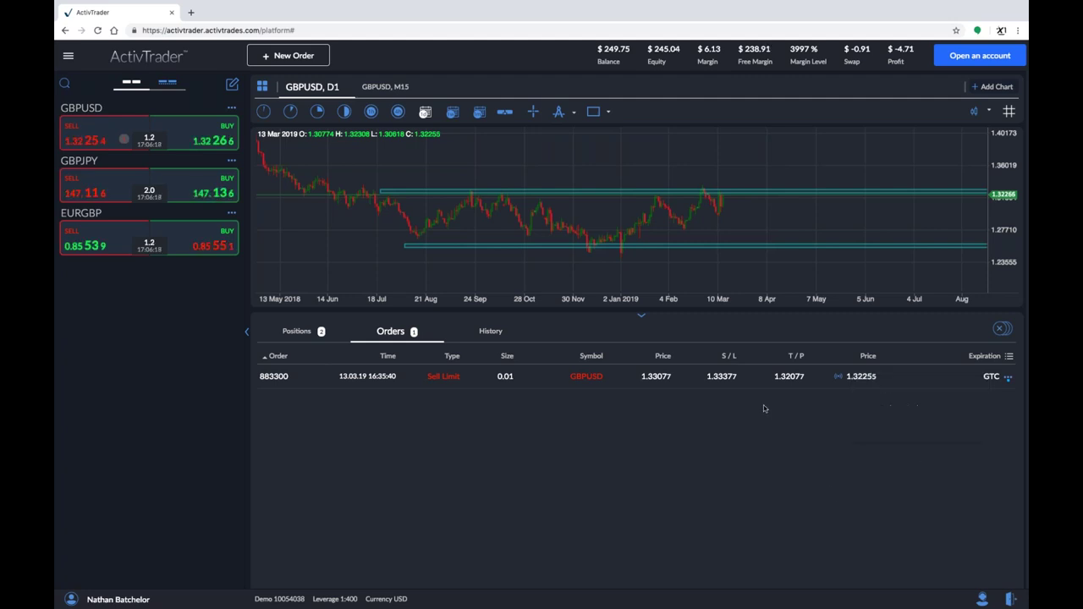
pyautogui.doubleClick(547, 380)
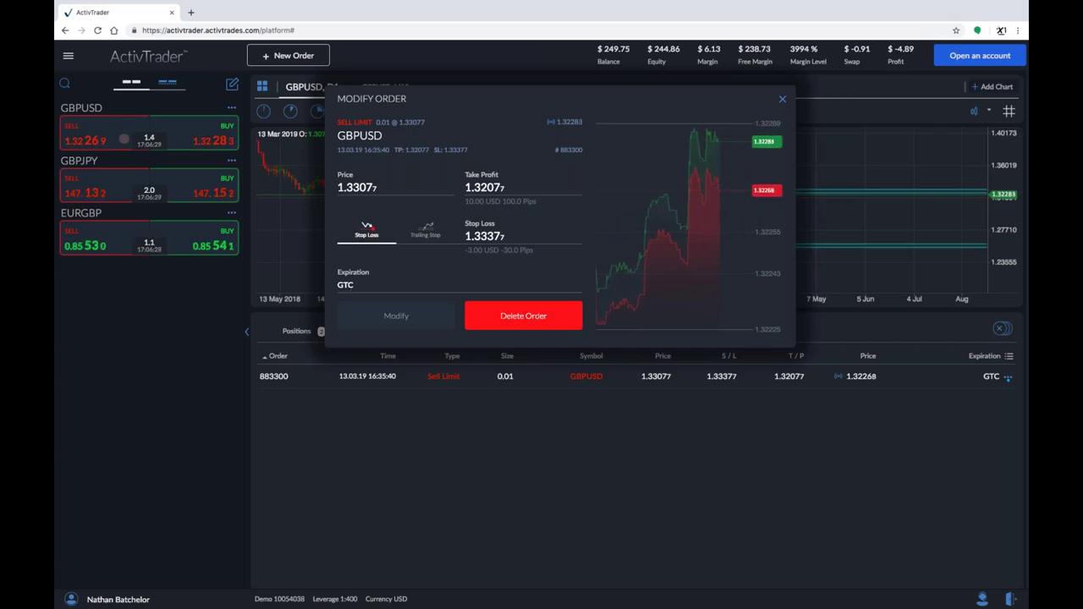
# - Enter 21:00 on 13 March 2019 as the pending GBPUSD order's expiration and confirm the order modification
pyautogui.click(346, 286)
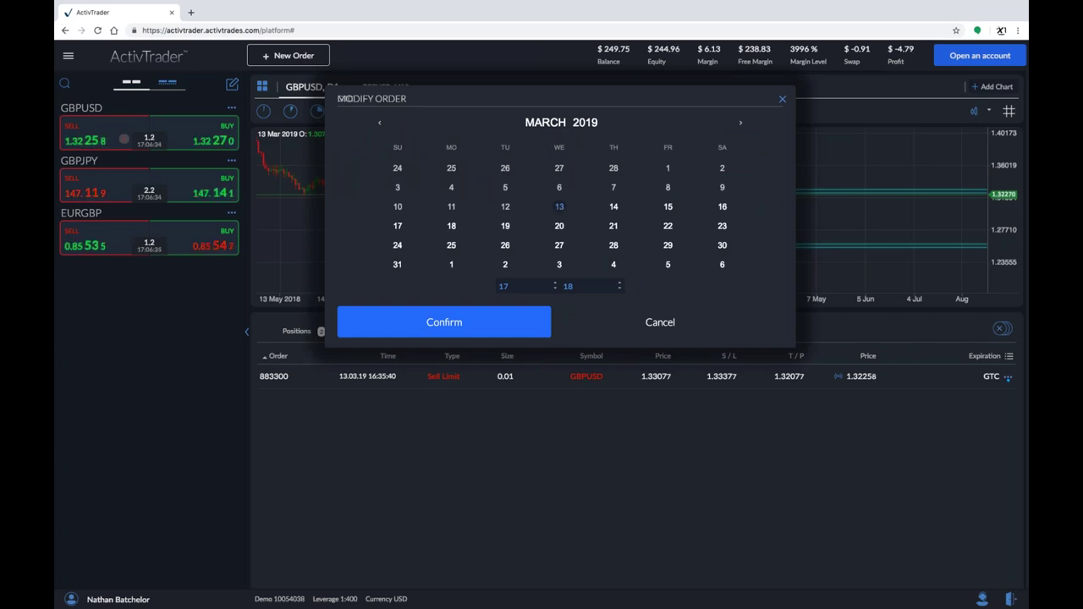
pyautogui.click(505, 286)
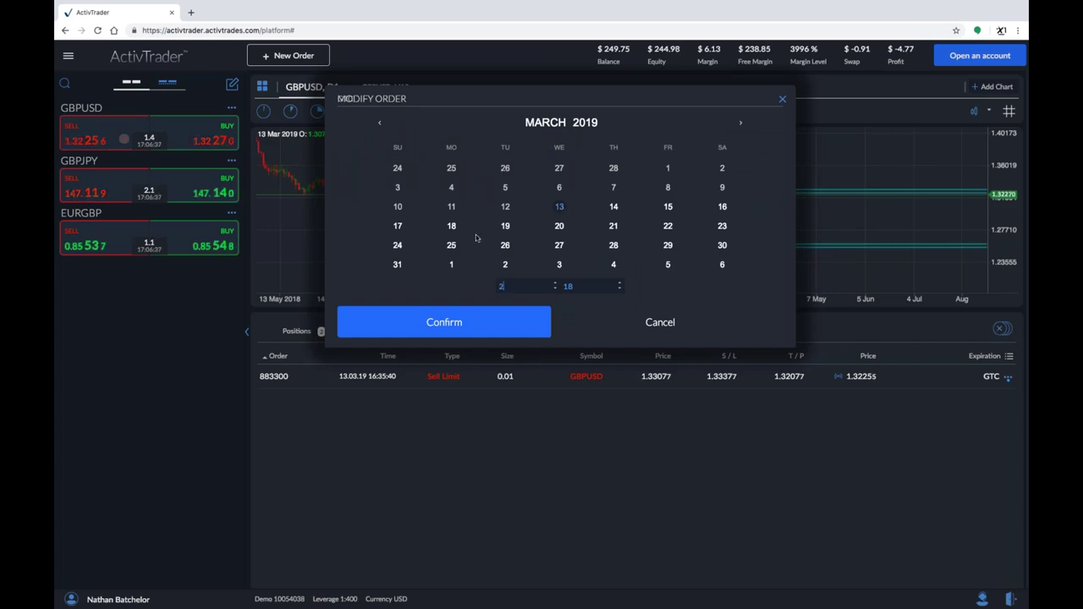
pyautogui.write('21')
pyautogui.press('Tab')
pyautogui.write('0')
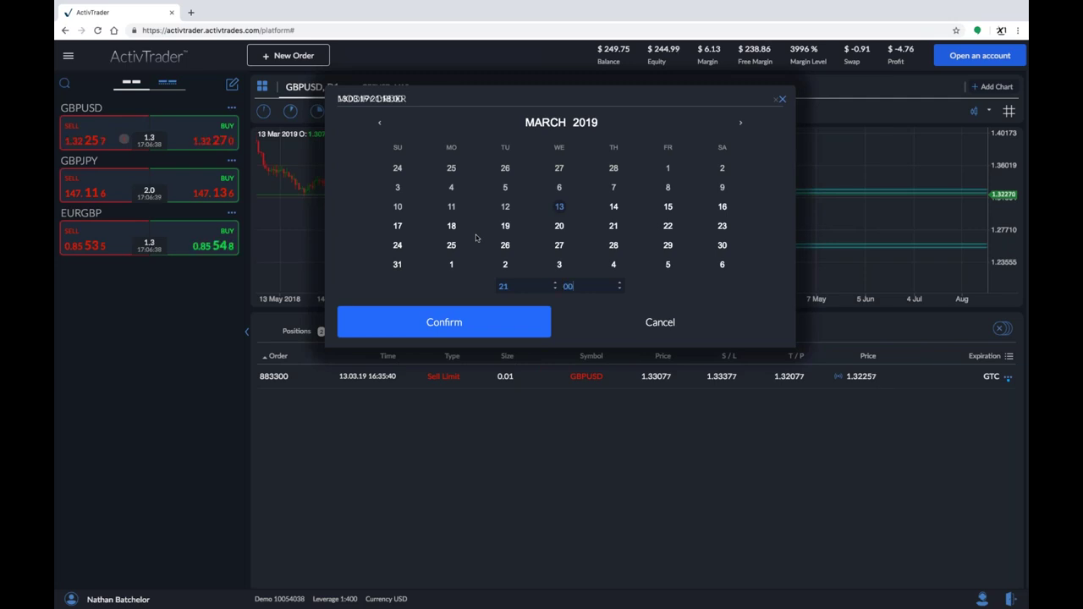
pyautogui.click(477, 325)
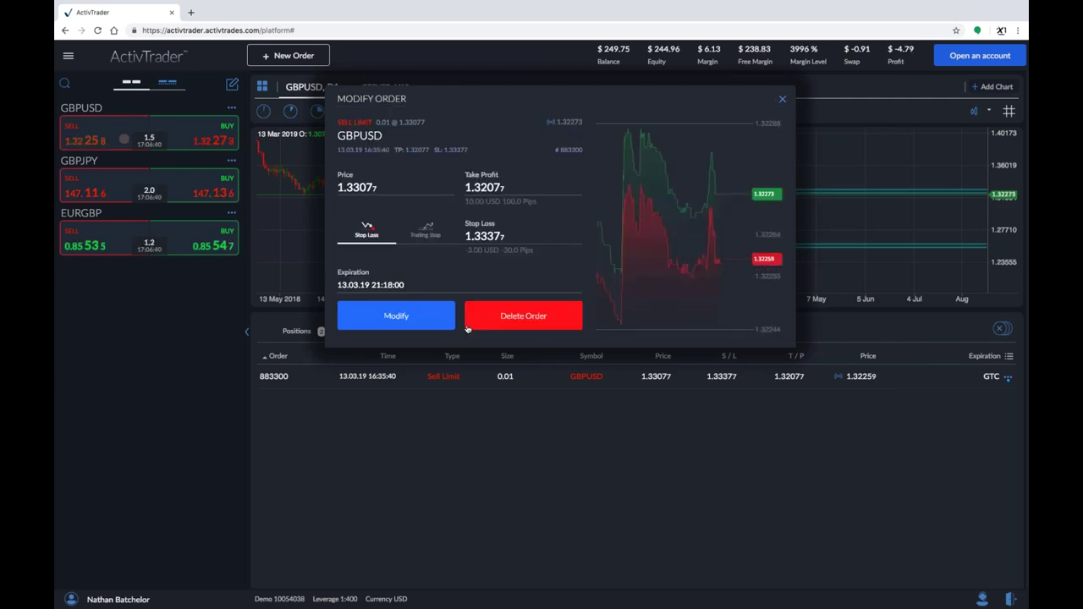
pyautogui.click(408, 317)
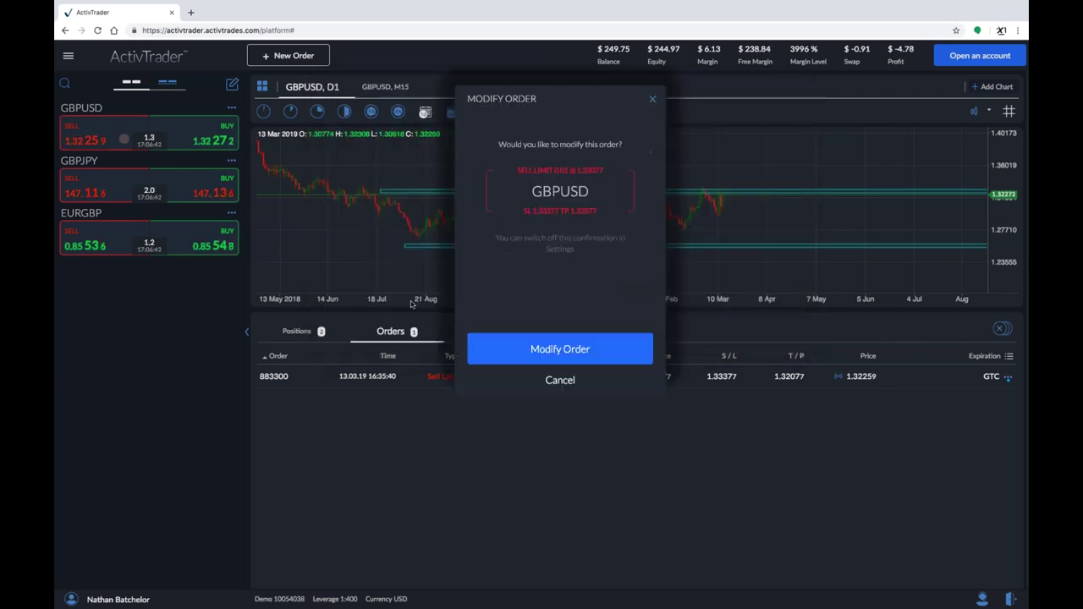
pyautogui.click(550, 351)
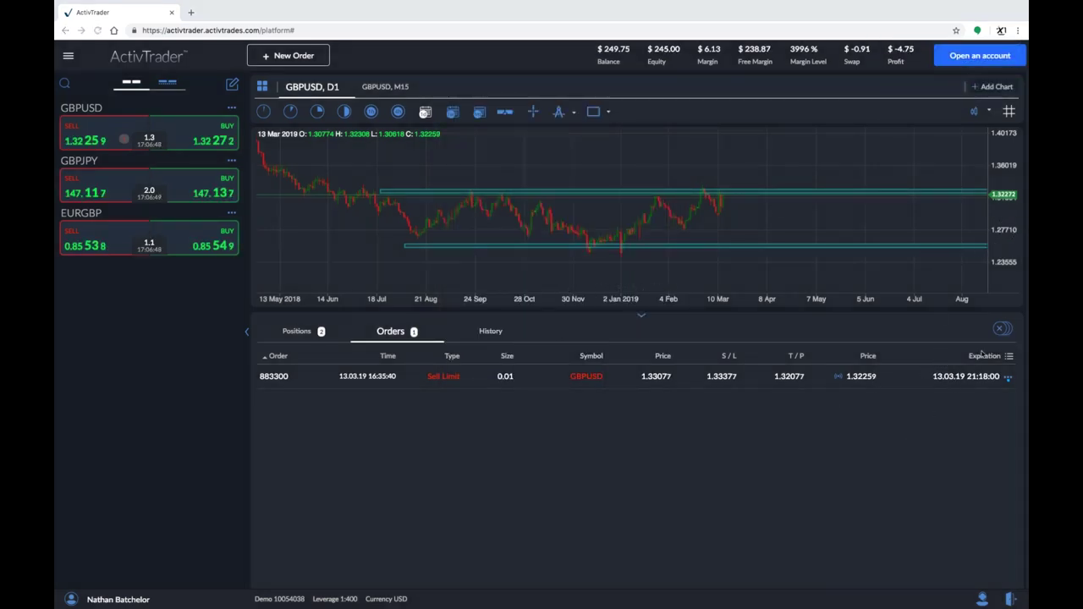
# - Hide the pending orders area to enlarge the GBPUSD chart, and restore it beneath the chart
pyautogui.moveTo(910, 340)
pyautogui.mouseDown()
pyautogui.moveTo(1028, 364)
pyautogui.moveTo(949, 330)
pyautogui.mouseUp()
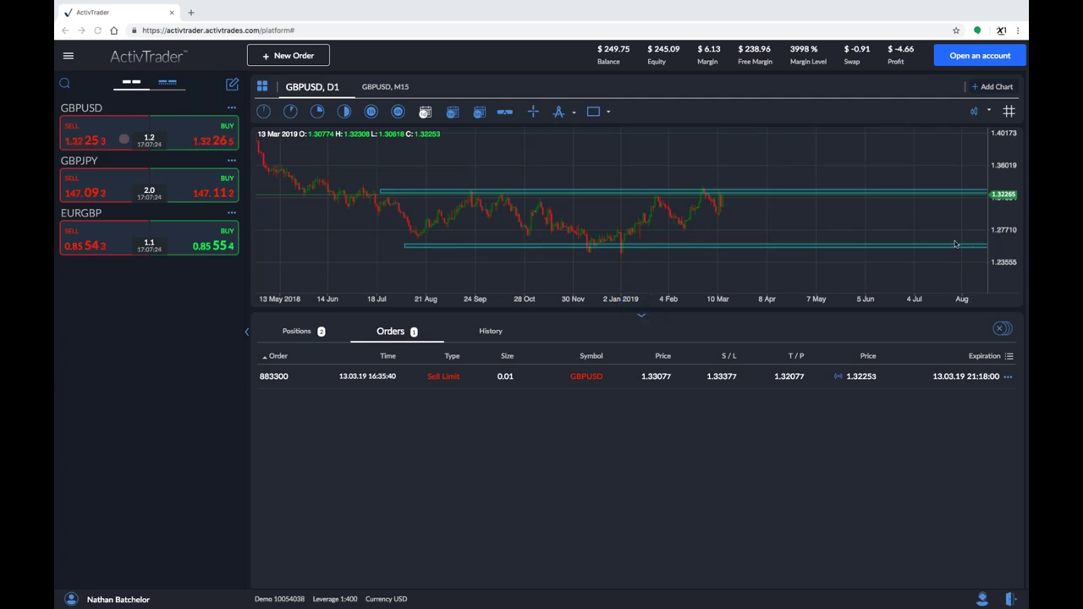
pyautogui.click(642, 314)
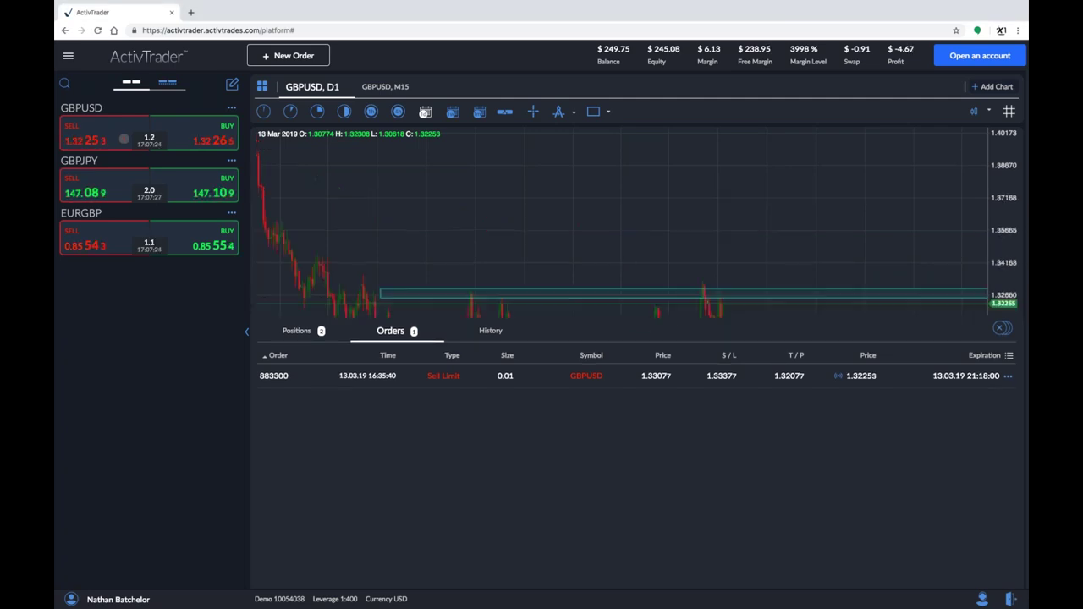
pyautogui.click(641, 585)
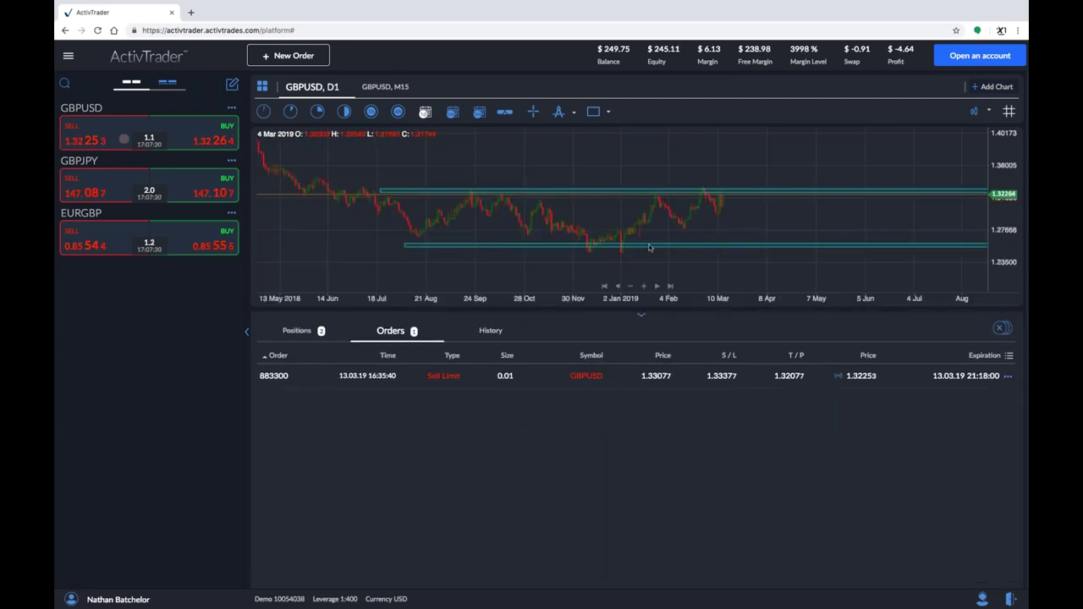
# - Display the trading history and restrict its period to Today
pyautogui.click(498, 333)
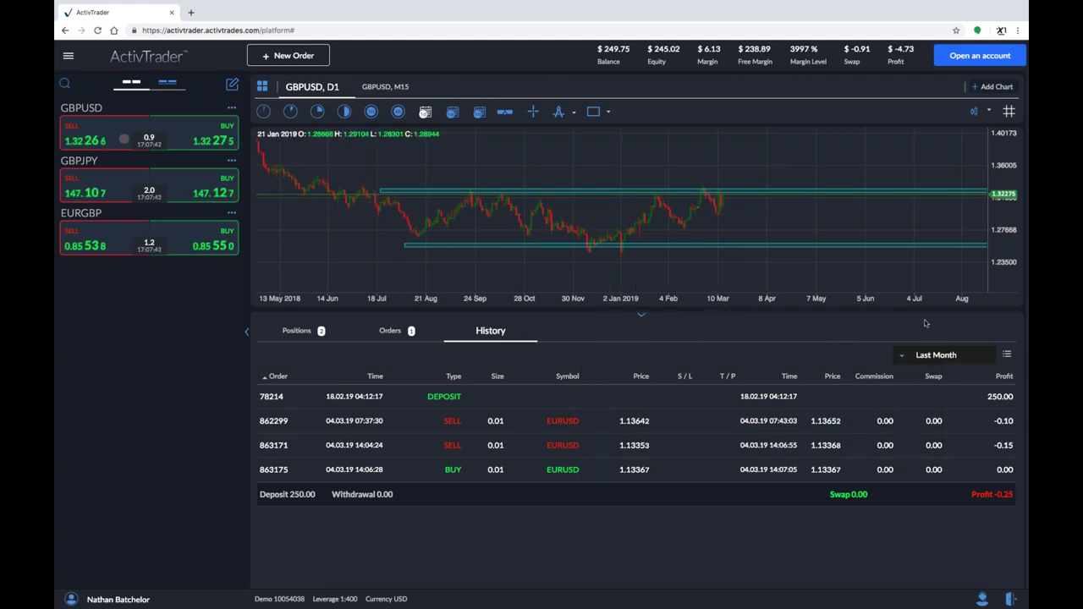
pyautogui.click(935, 354)
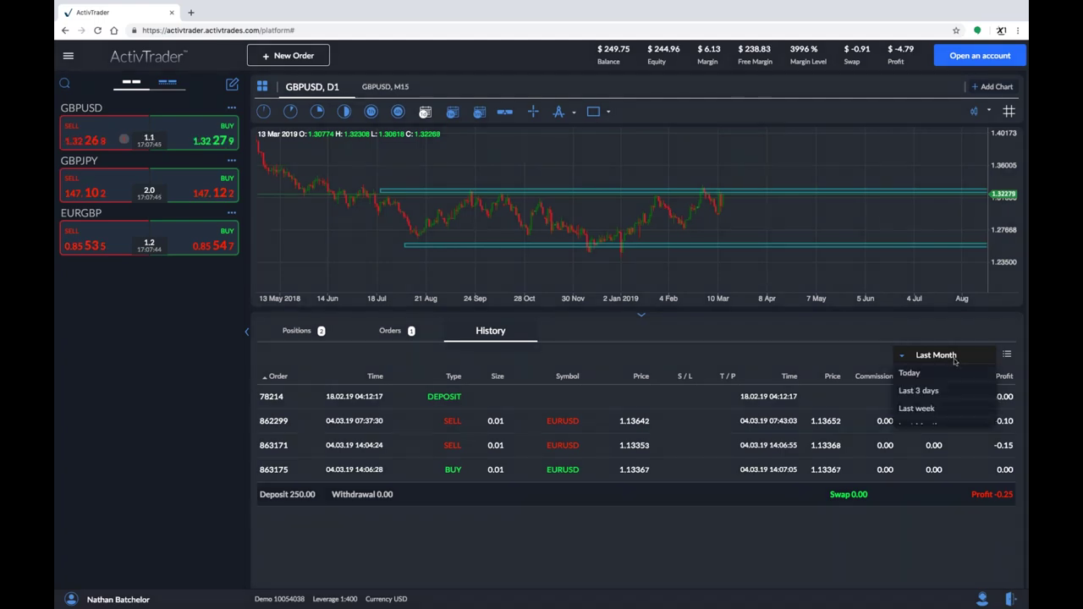
pyautogui.click(910, 373)
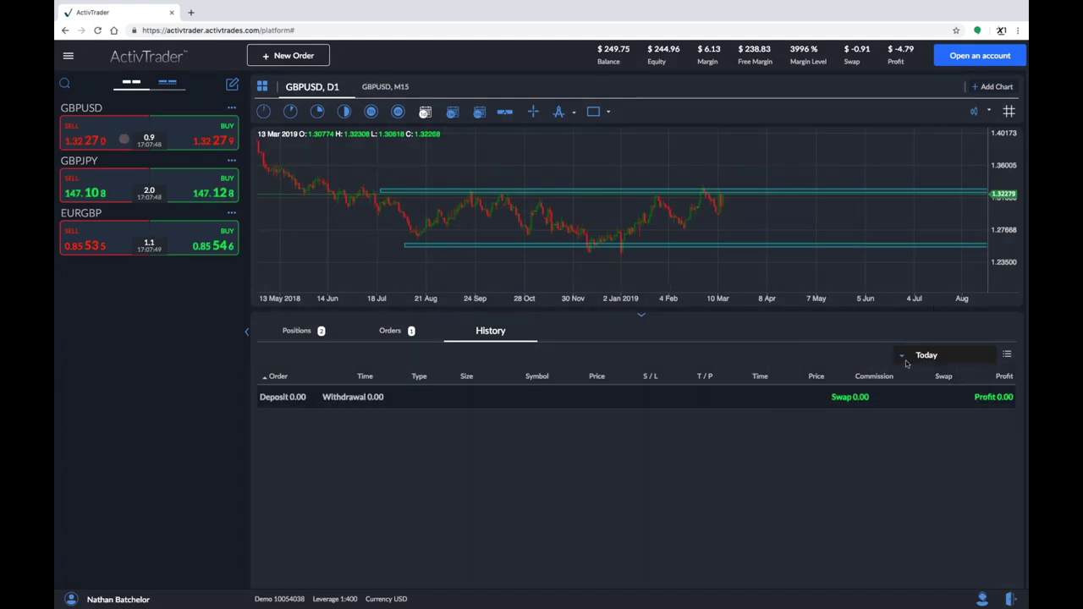
# - Close the open EURUSD buy and GBPUSD sell positions, confirming each closure
pyautogui.click(298, 331)
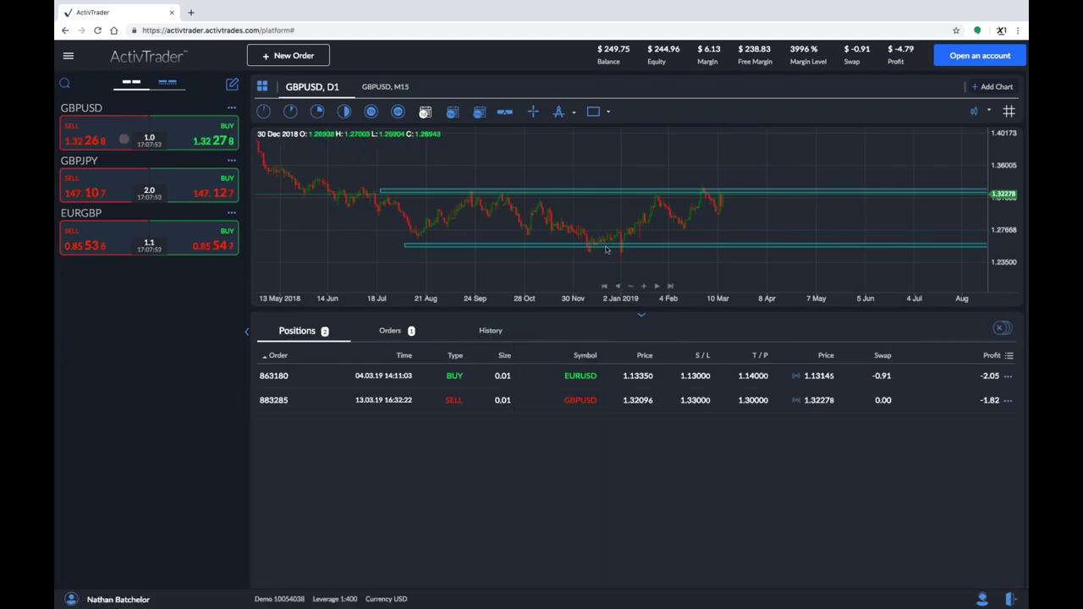
pyautogui.click(1007, 377)
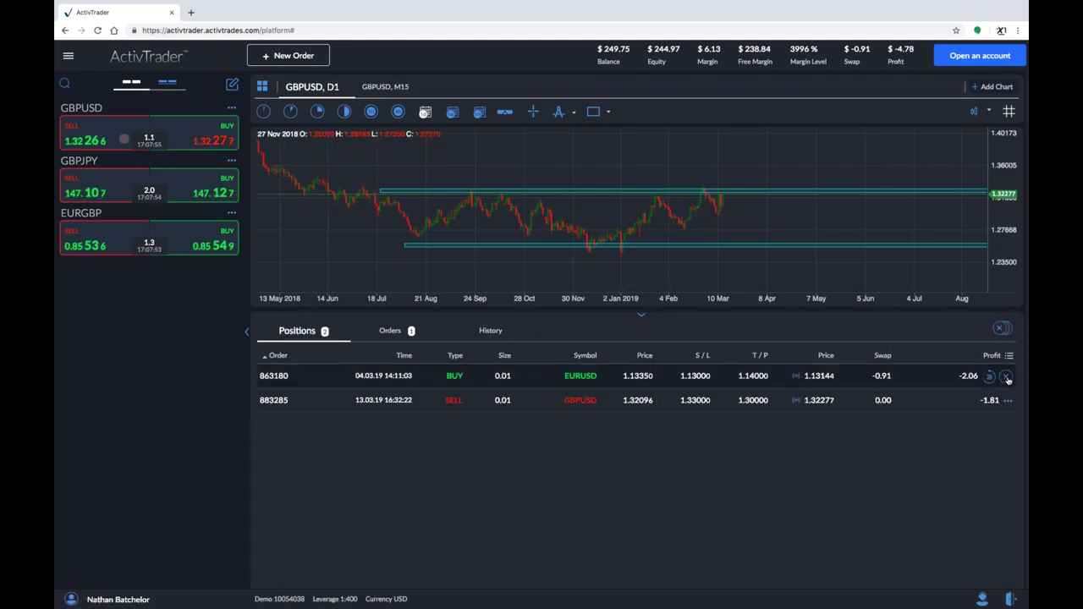
pyautogui.click(1006, 378)
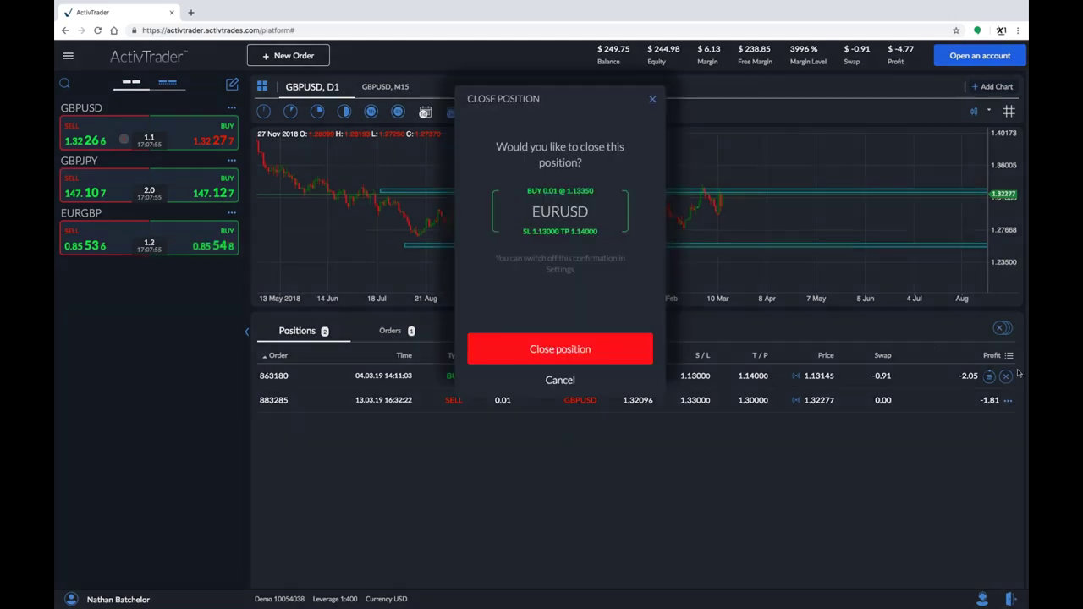
pyautogui.click(592, 347)
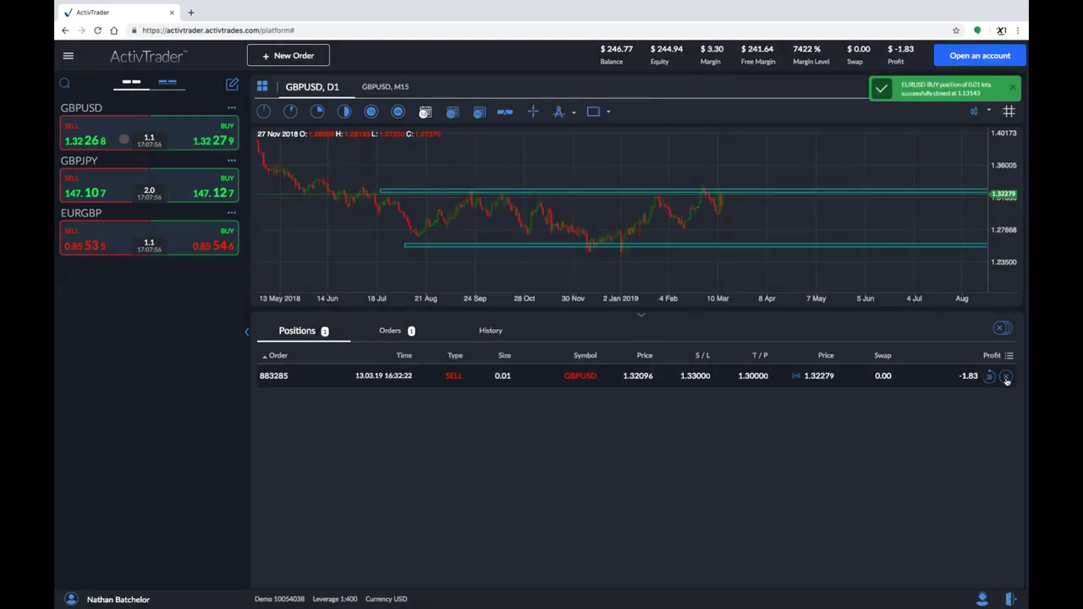
pyautogui.click(1006, 378)
pyautogui.click(641, 349)
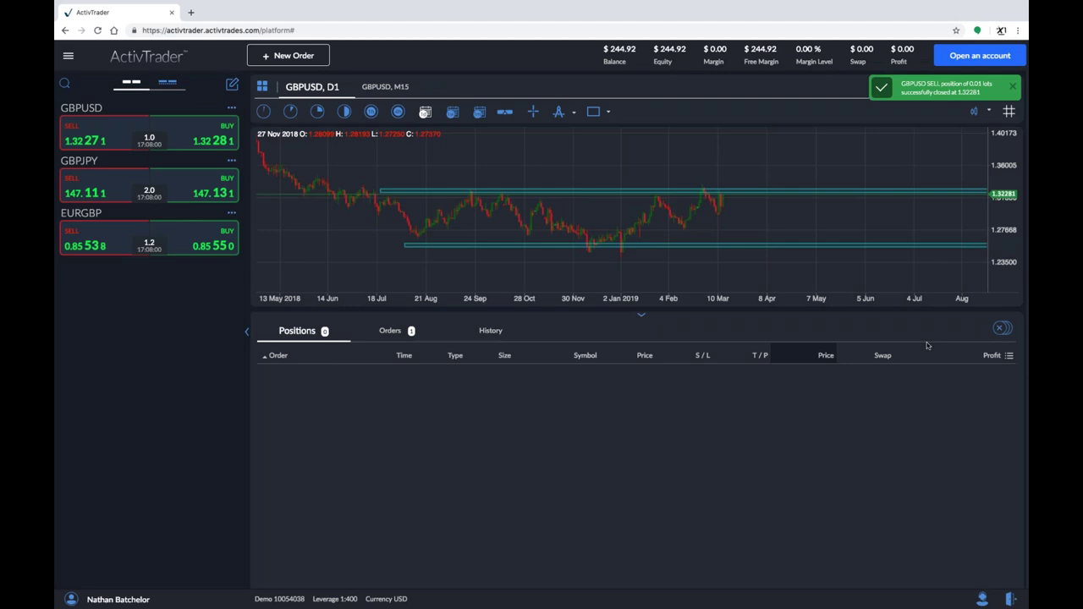
# - Review the trading history for Today, Last 3 days, Last week and Last Month, including the closed positions
pyautogui.click(491, 331)
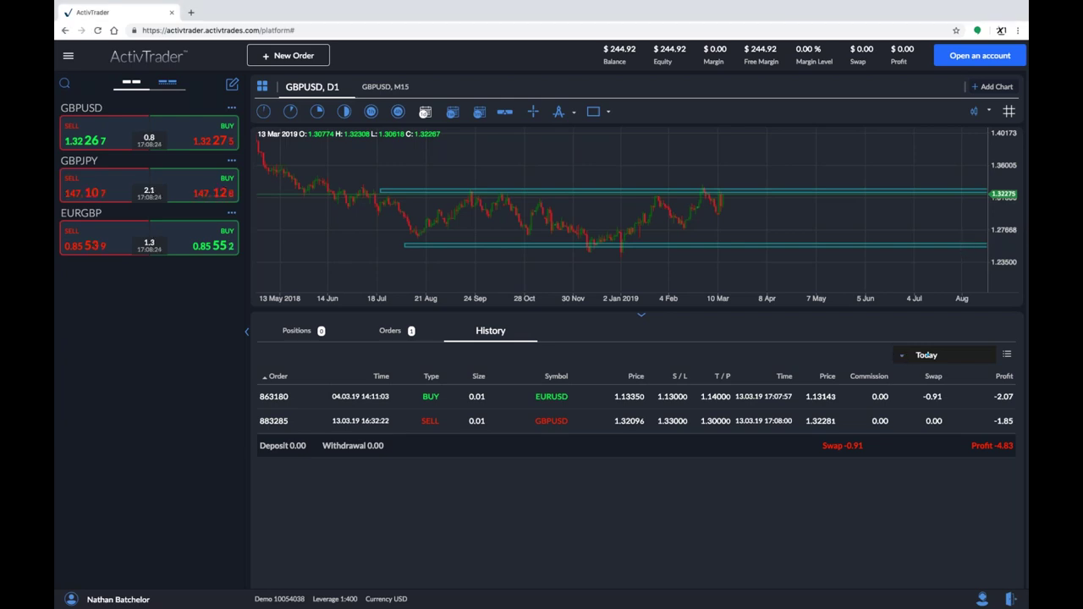
pyautogui.click(904, 355)
pyautogui.click(922, 390)
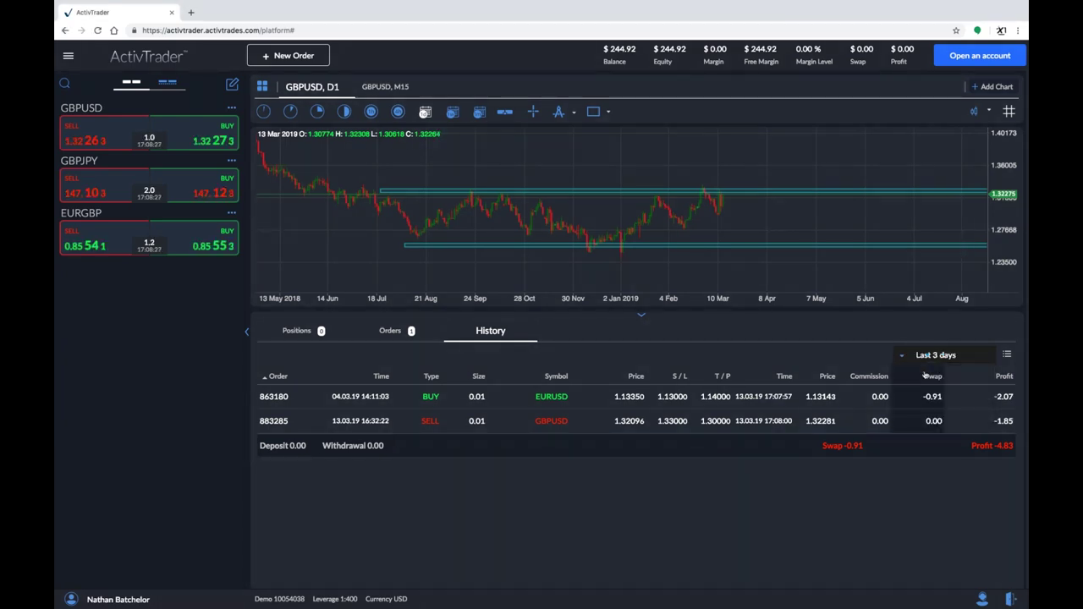
pyautogui.click(974, 359)
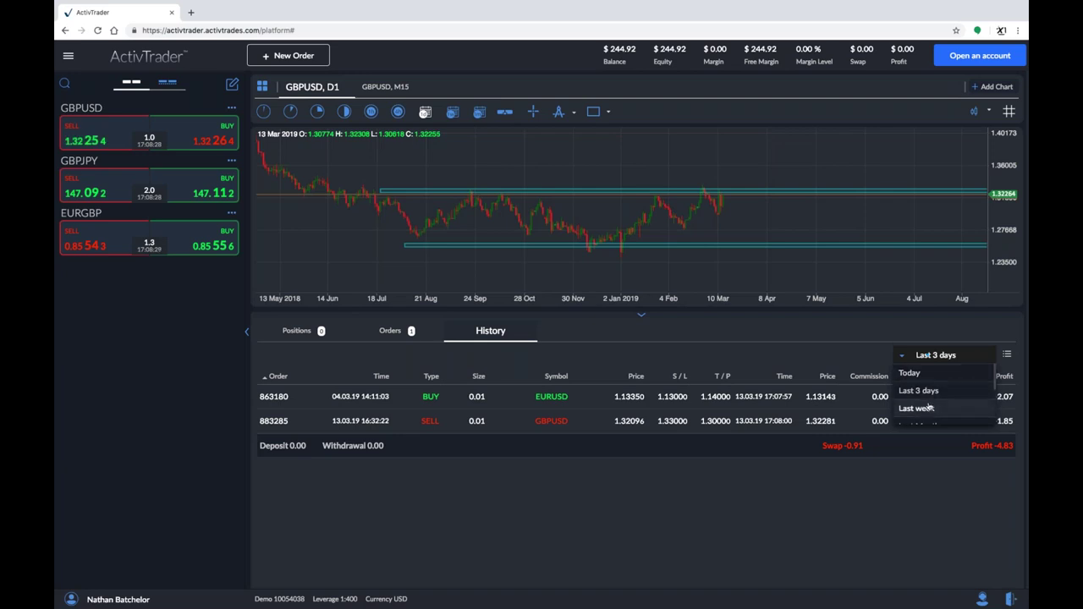
pyautogui.click(965, 411)
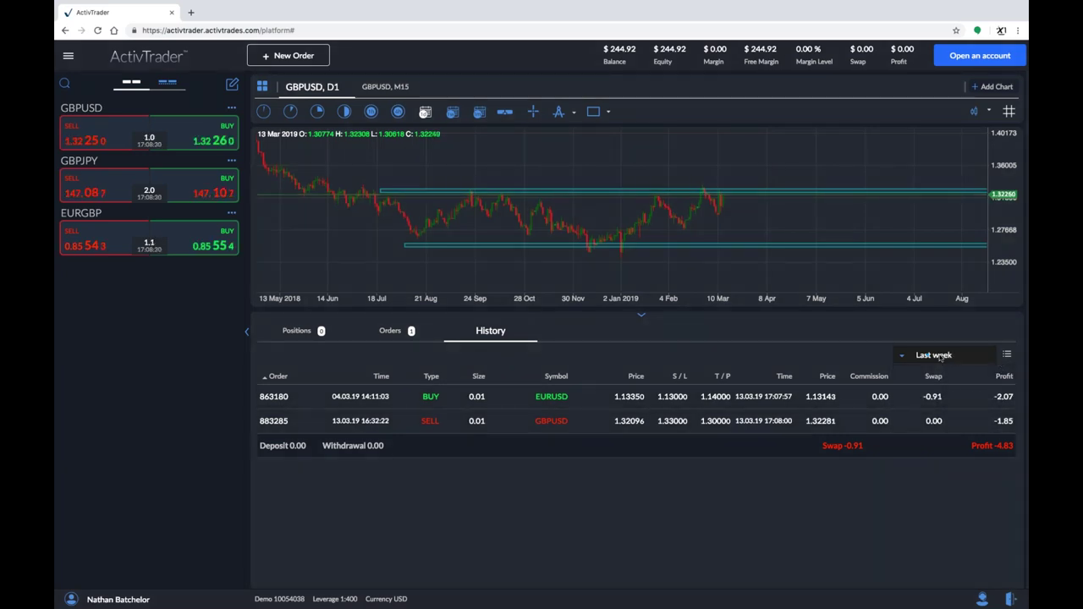
pyautogui.click(941, 358)
pyautogui.click(939, 426)
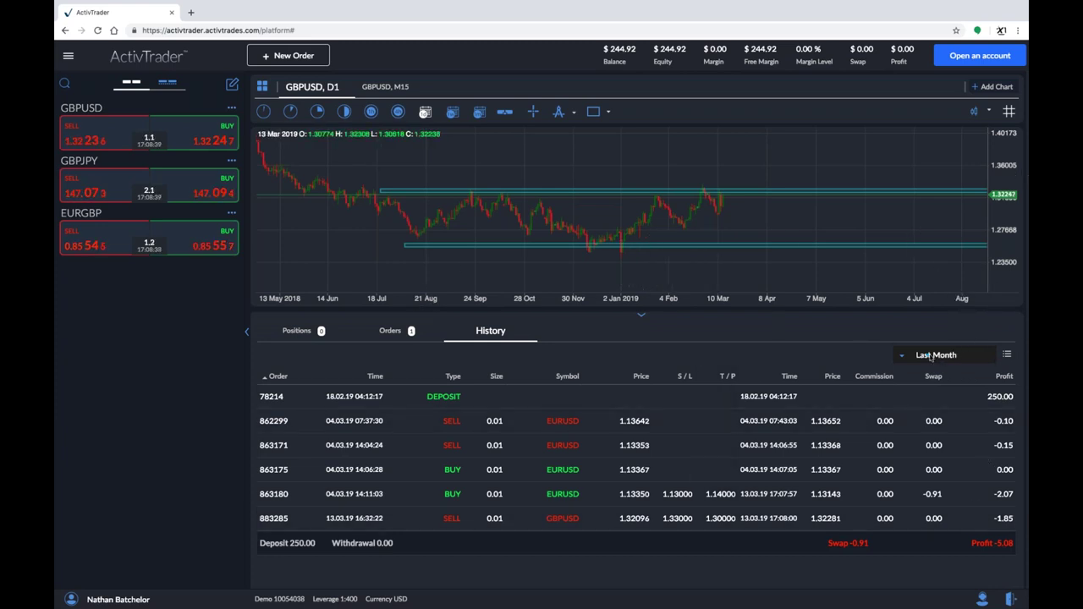
pyautogui.click(903, 358)
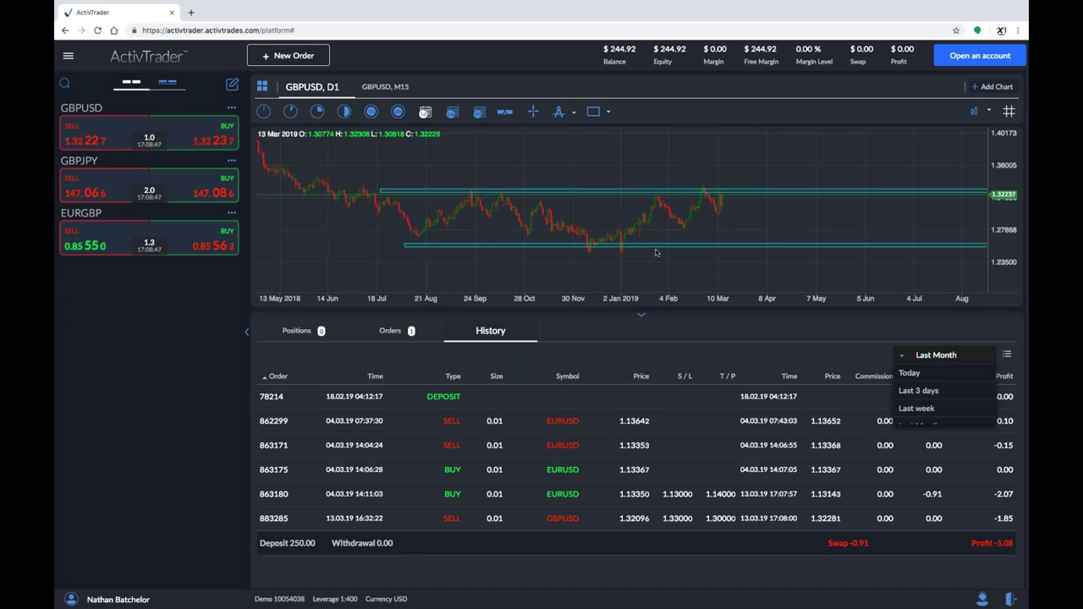
pyautogui.click(938, 356)
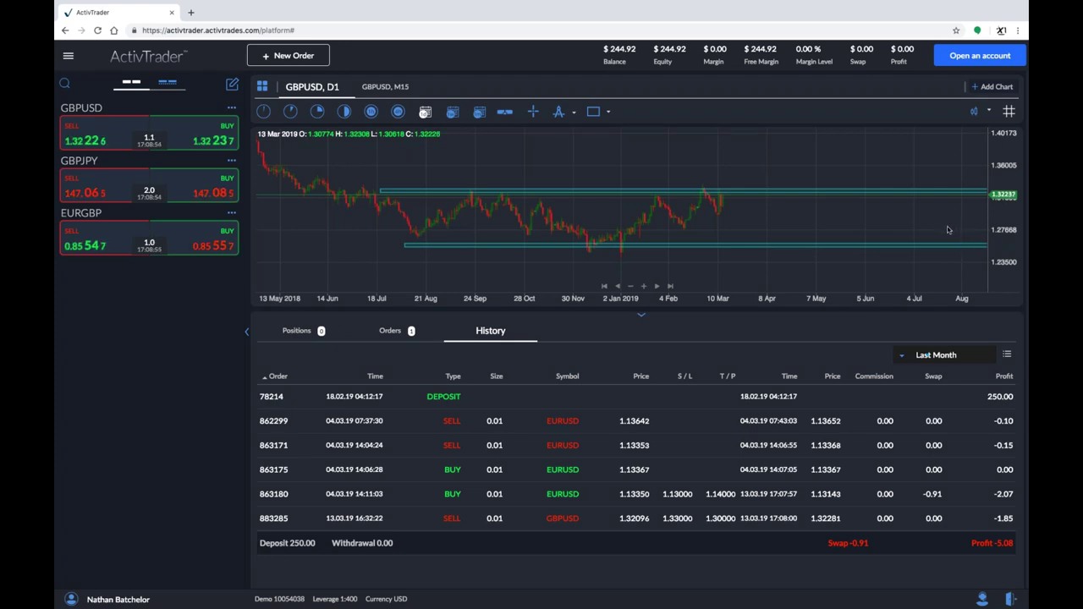
# - Enlarge the GBPUSD D1 chart by hiding the positions list, and show quick trading on the chart
pyautogui.click(295, 331)
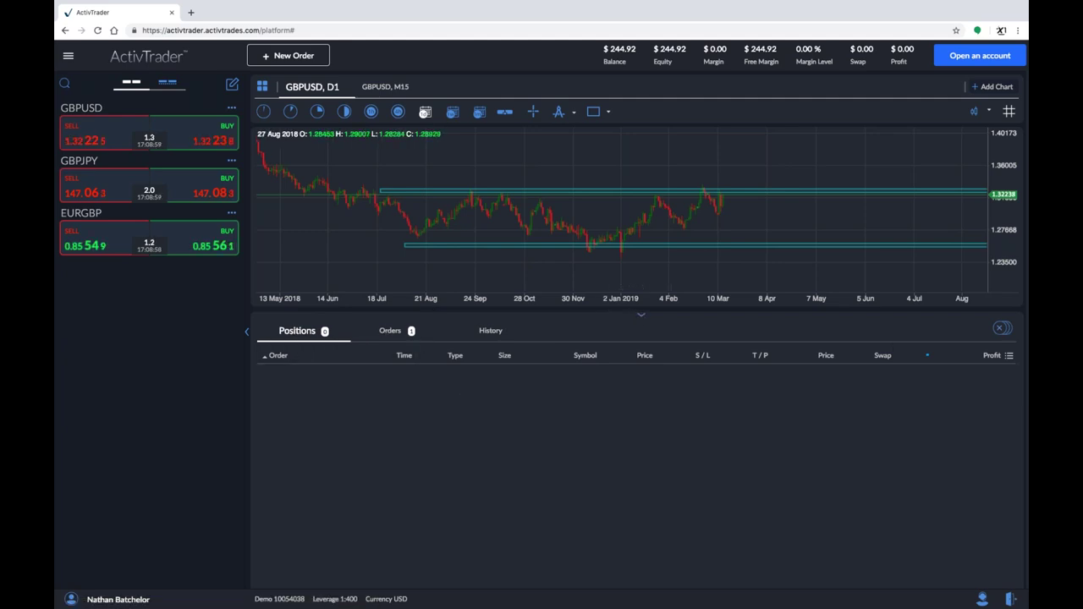
pyautogui.doubleClick(592, 218)
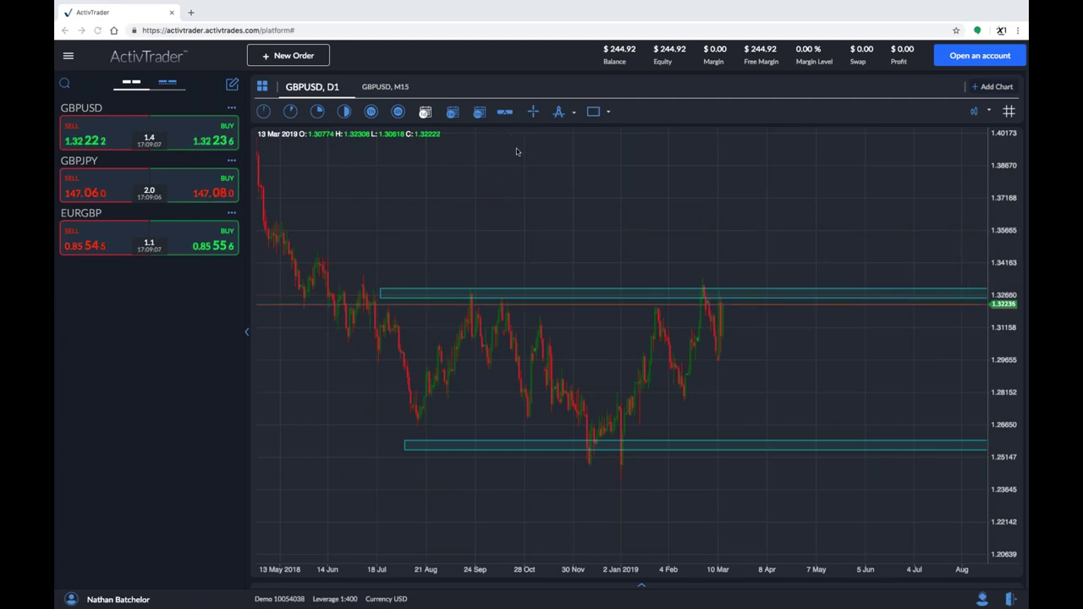
pyautogui.click(505, 112)
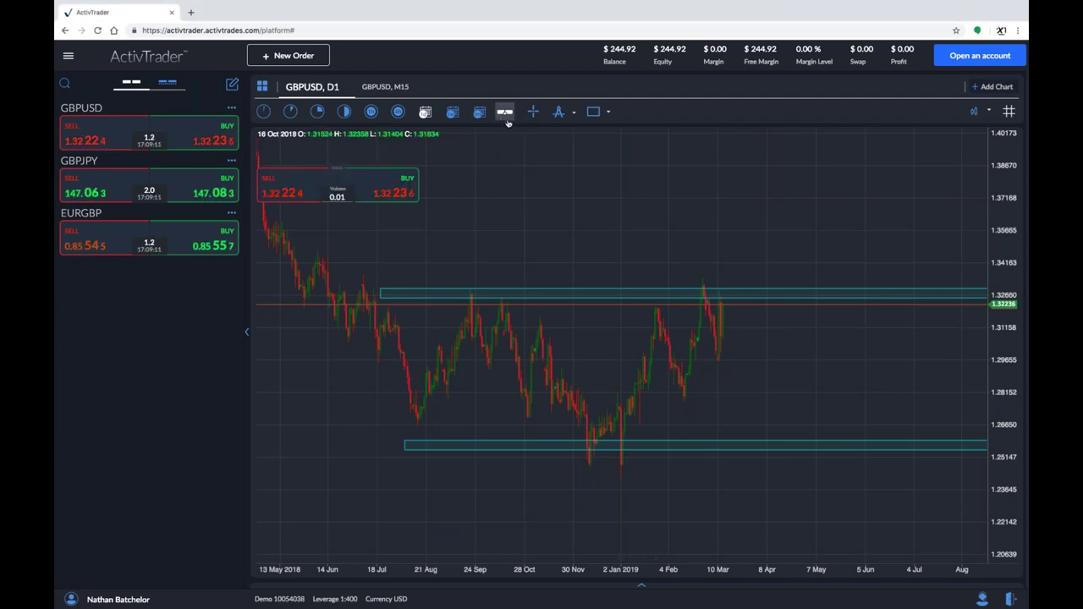
# - Place a 0.01 lot GBPUSD market buy order through quick trading and display the open positions
pyautogui.click(385, 191)
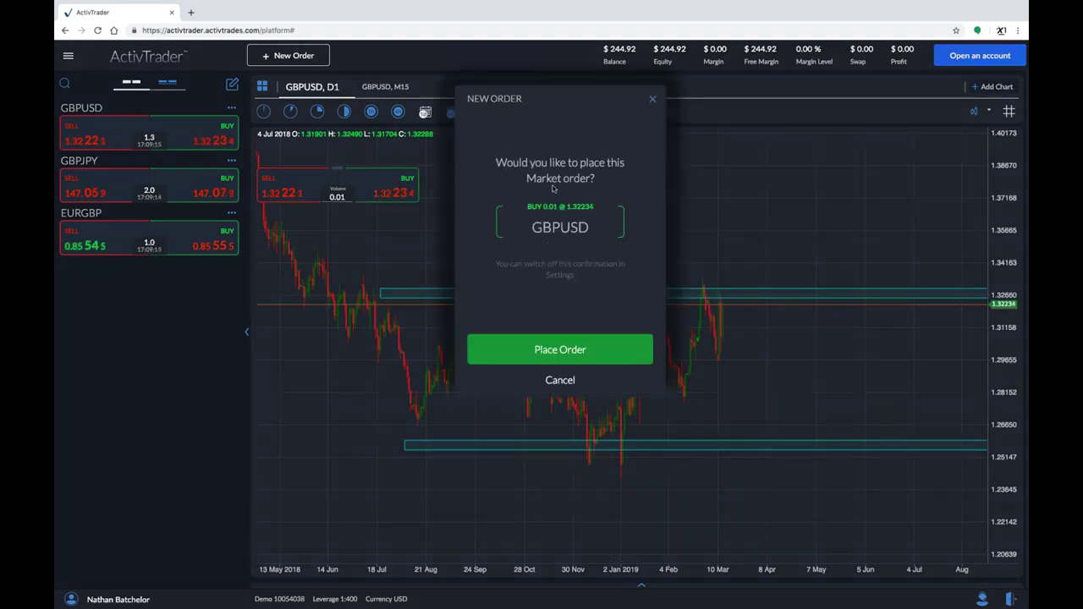
pyautogui.click(568, 347)
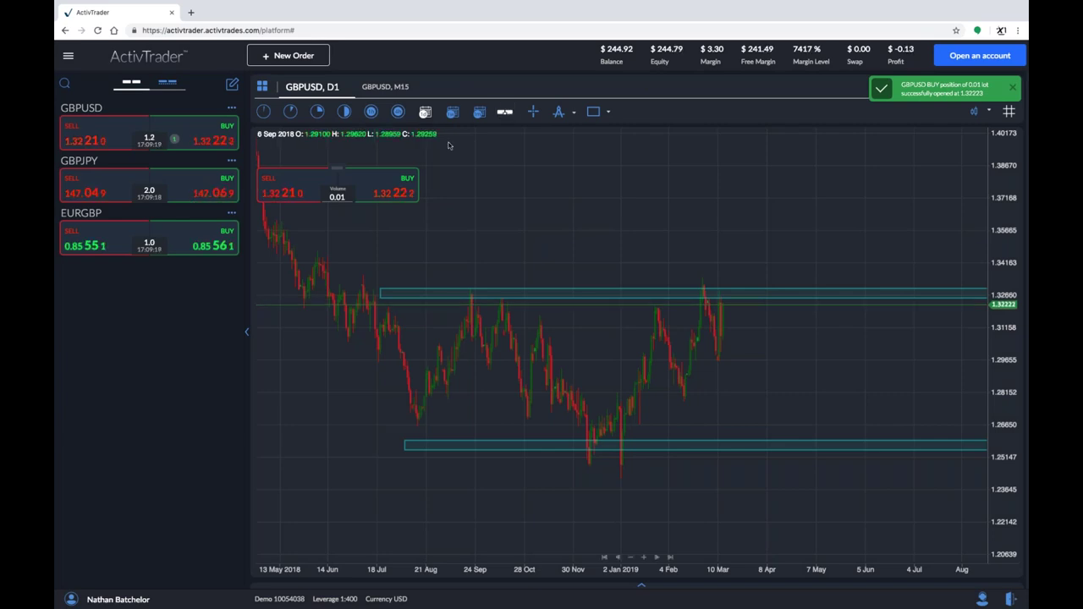
pyautogui.click(642, 584)
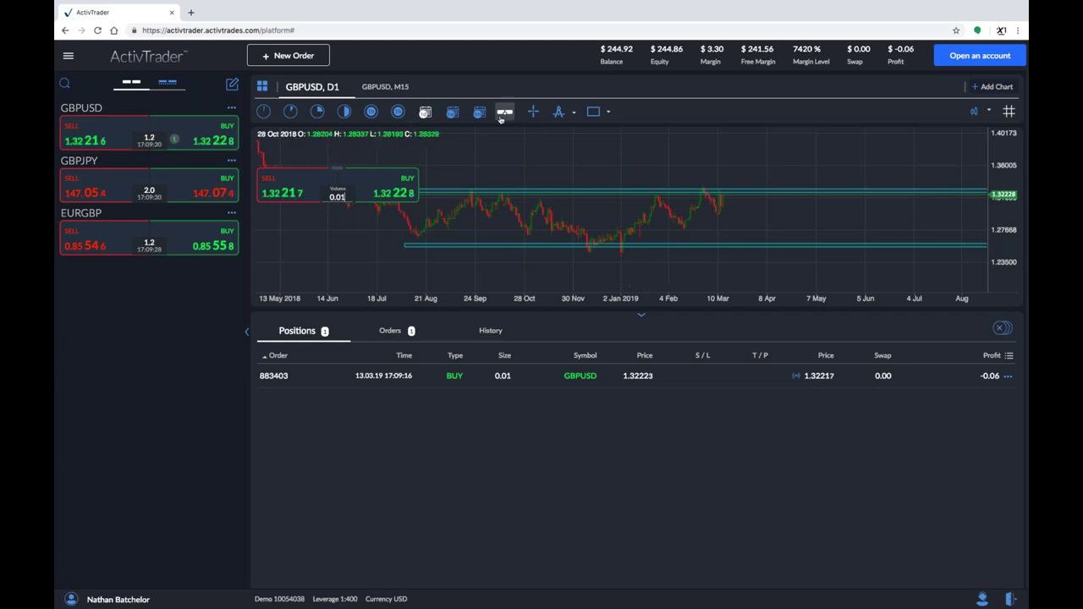
# - View the GBPUSD new order ticket from the chart, move it over the chart, and close it without placing an order
pyautogui.rightClick(576, 160)
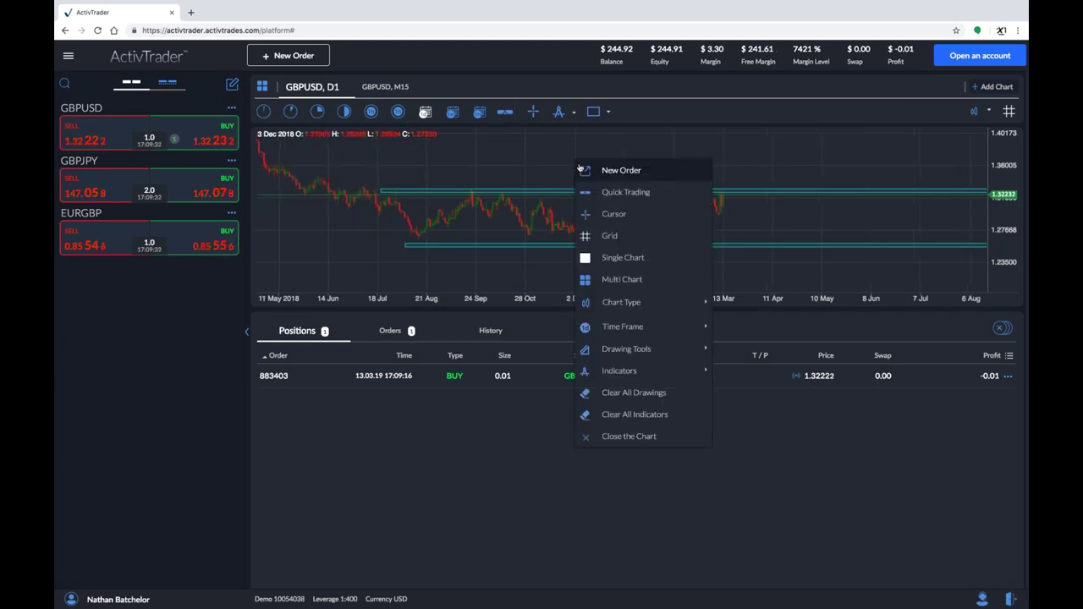
pyautogui.click(630, 174)
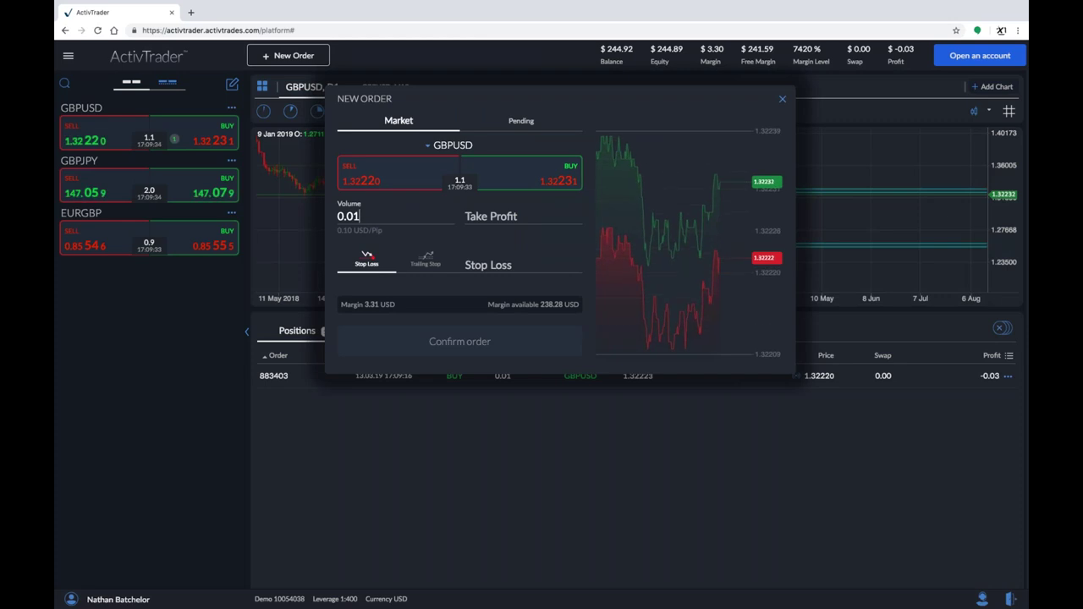
pyautogui.moveTo(716, 101); pyautogui.dragTo(729, 191)
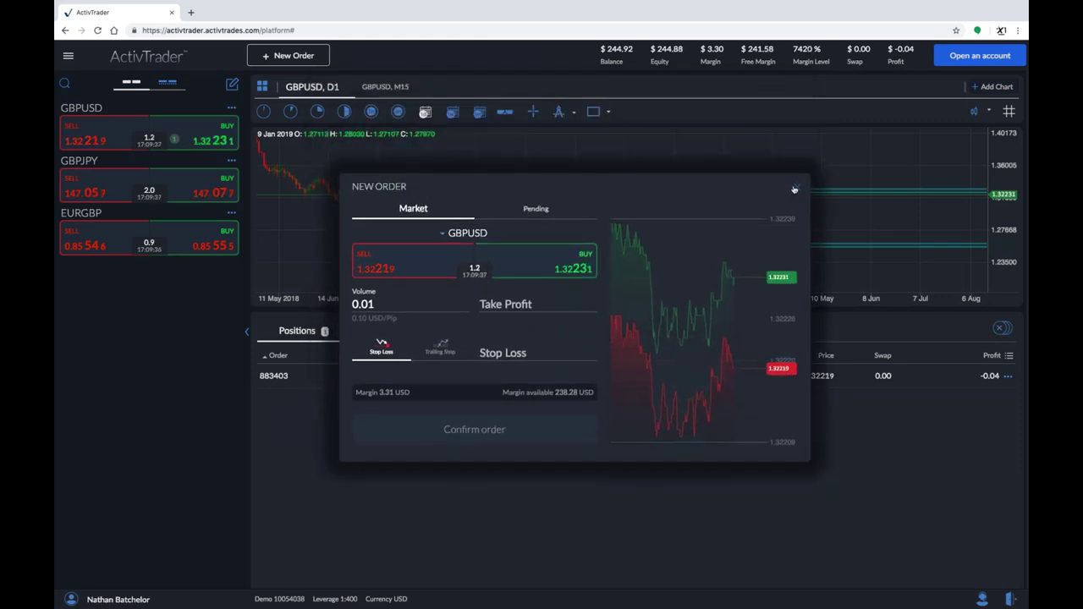
pyautogui.click(650, 161)
pyautogui.rightClick(654, 164)
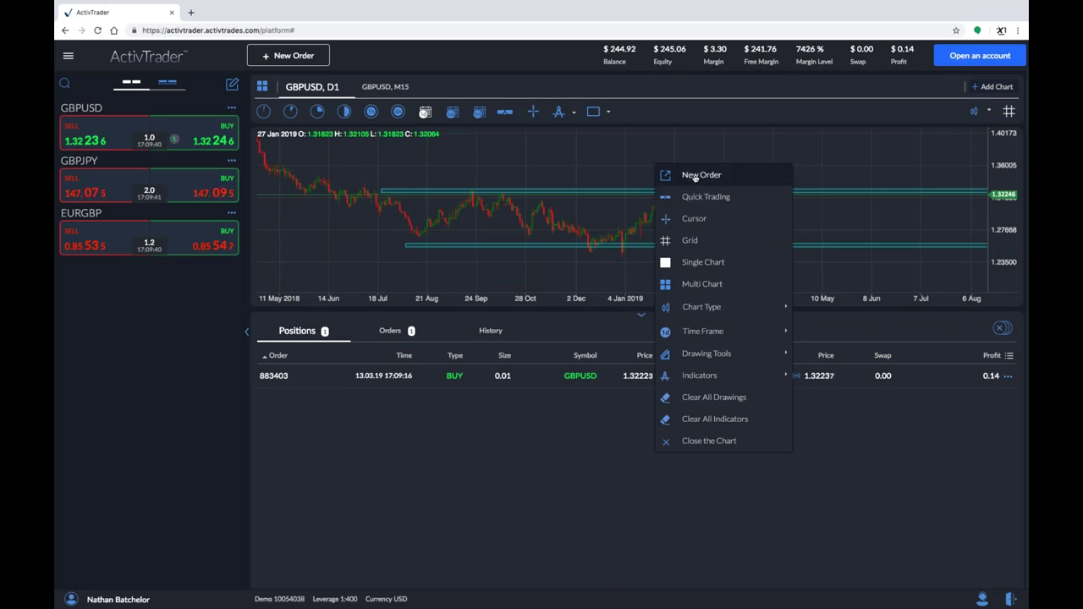
pyautogui.click(694, 175)
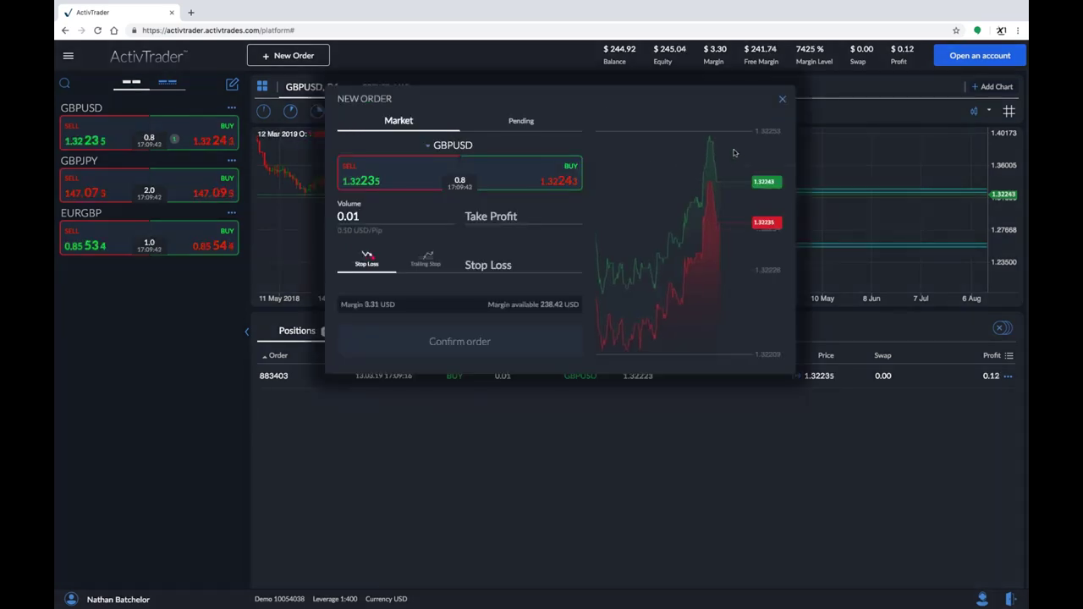
pyautogui.click(781, 99)
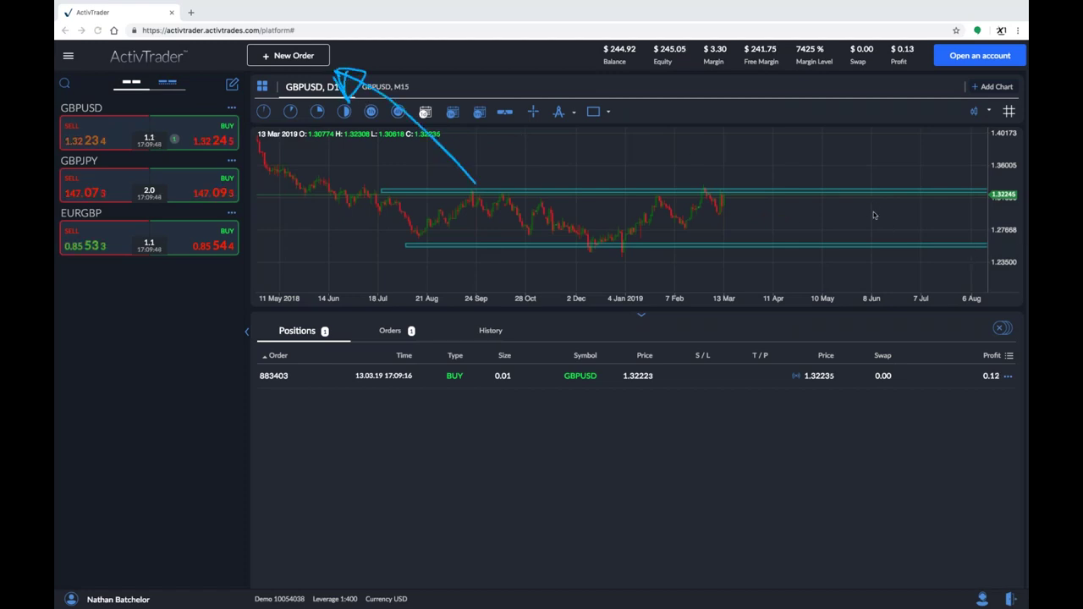
# - View the Market and Pending order options in a new GBPUSD order, and close it without placing an order
pyautogui.click(284, 56)
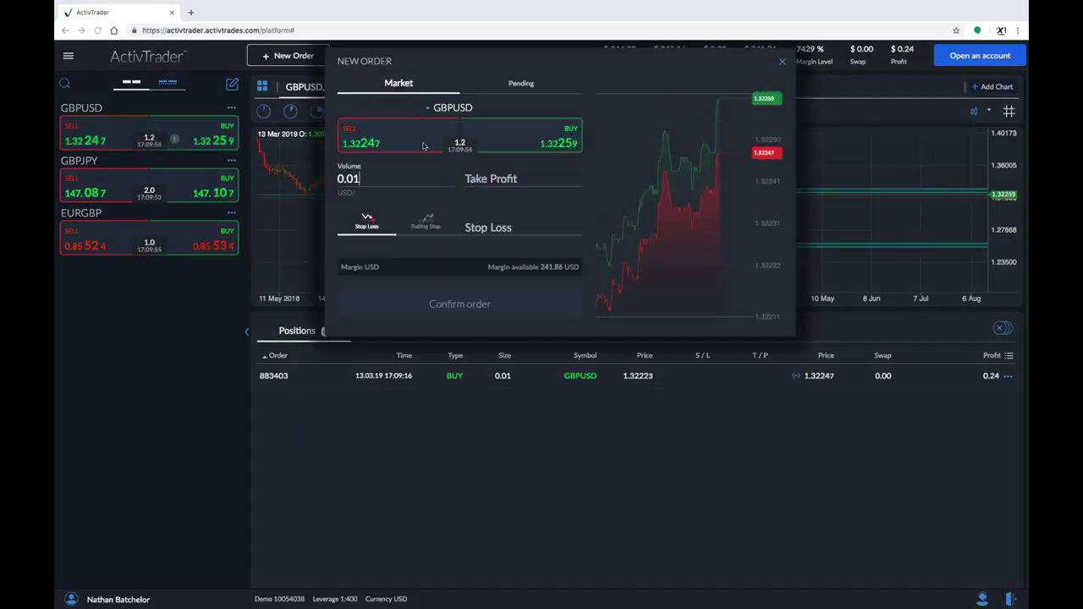
pyautogui.moveTo(471, 58); pyautogui.dragTo(577, 143)
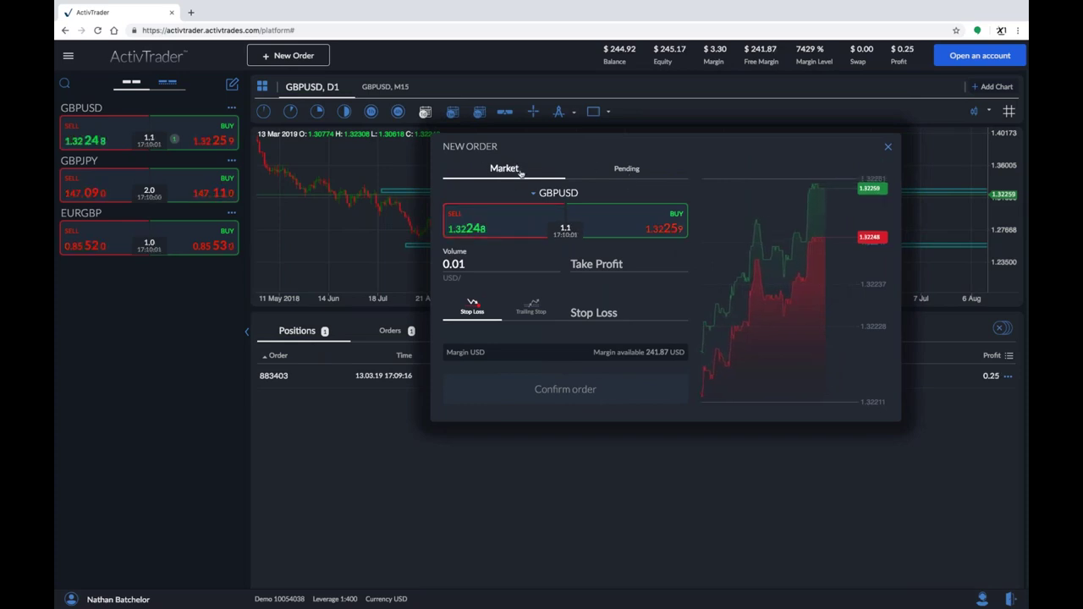
pyautogui.click(627, 169)
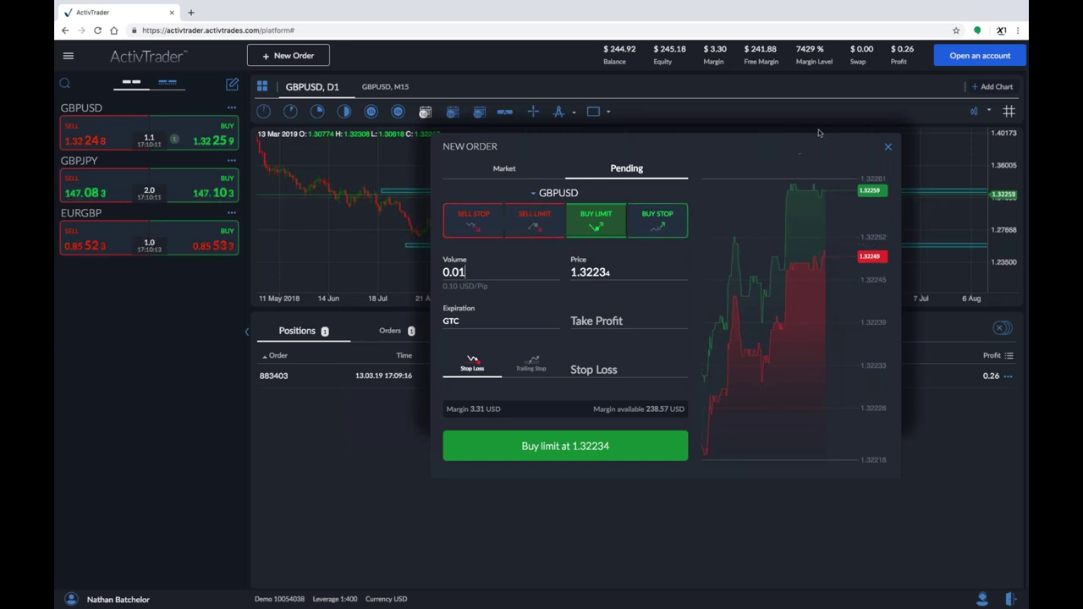
pyautogui.click(888, 149)
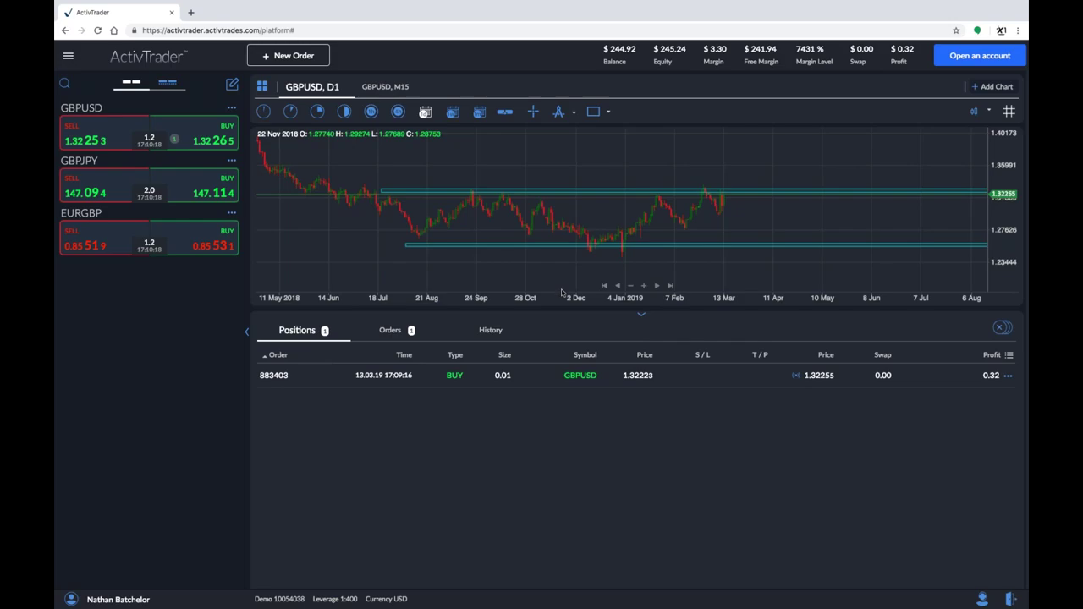
pyautogui.press('super+Tab')
pyautogui.press('super+Tab')
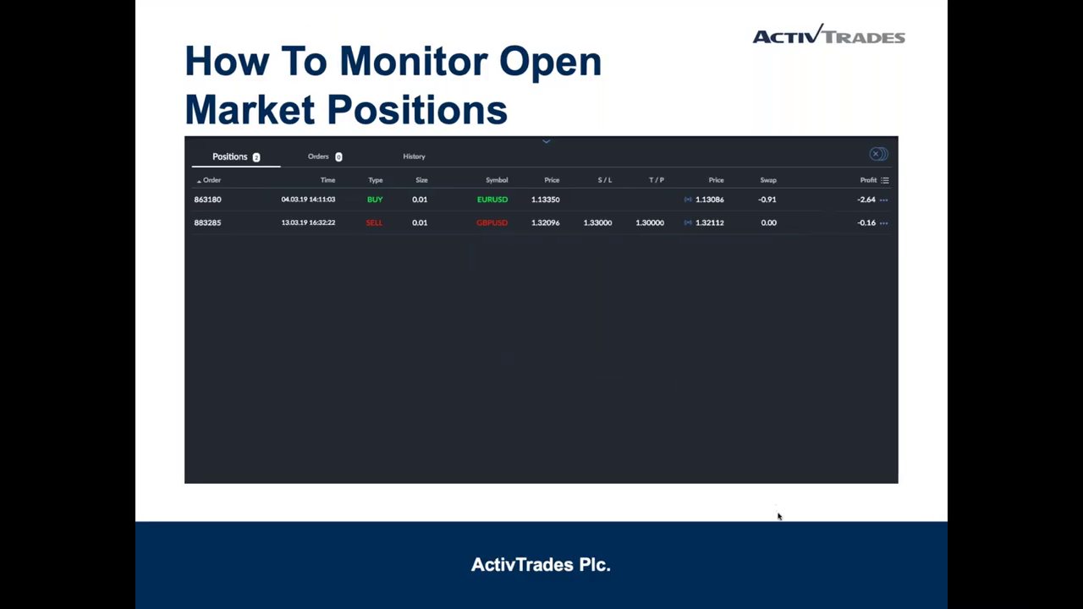
pyautogui.press('Right')
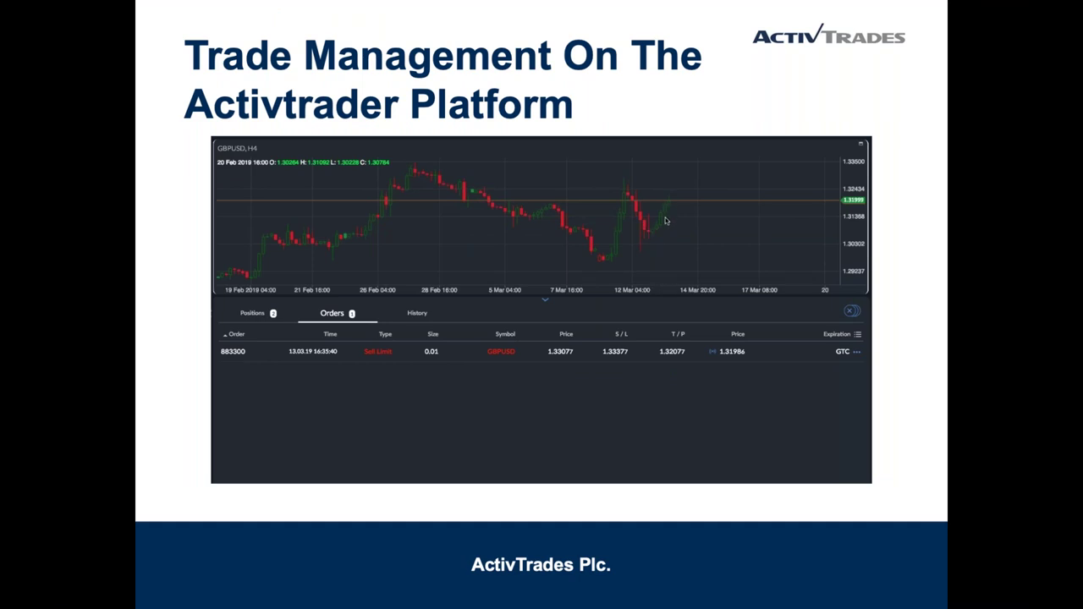
pyautogui.press('Right')
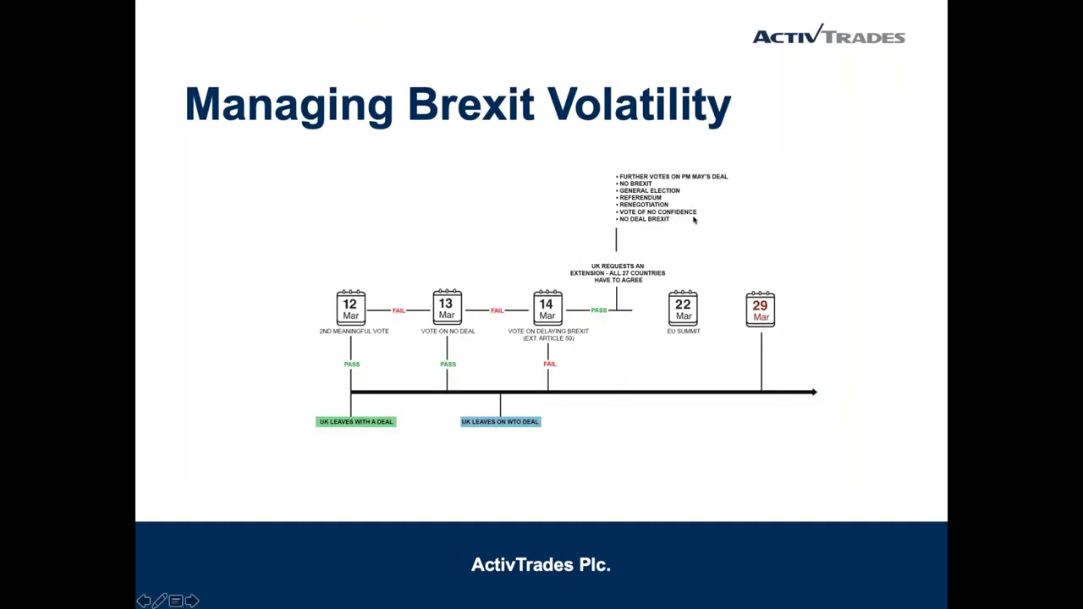
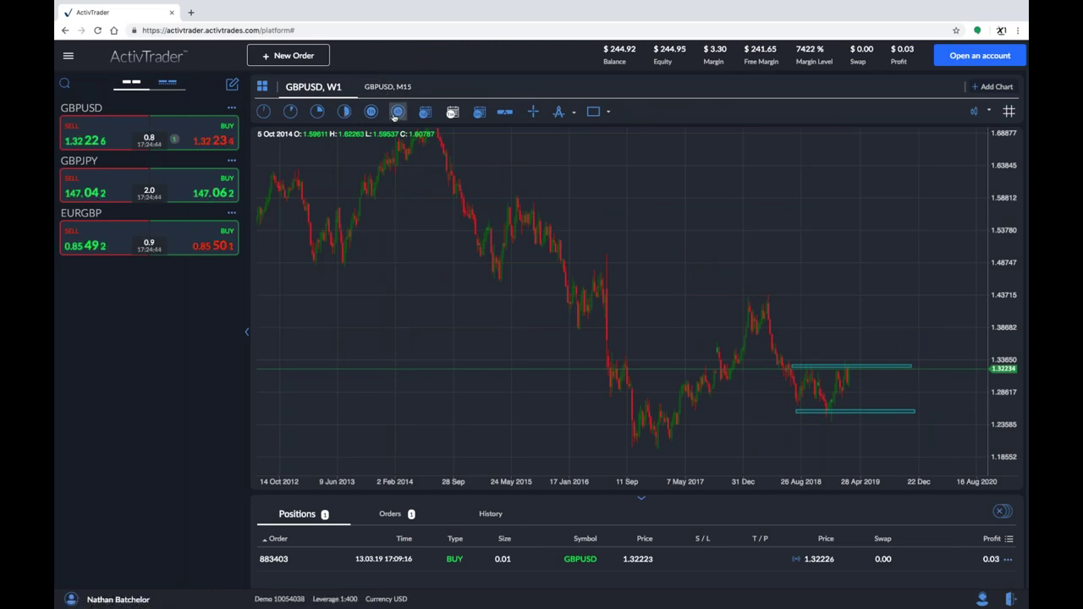
# - Examine GBPUSD price action on the H4 timeframe, including the upper and lower marked zones and the area above the upper zone
pyautogui.click(397, 112)
pyautogui.moveTo(830, 339); pyautogui.dragTo(691, 316)
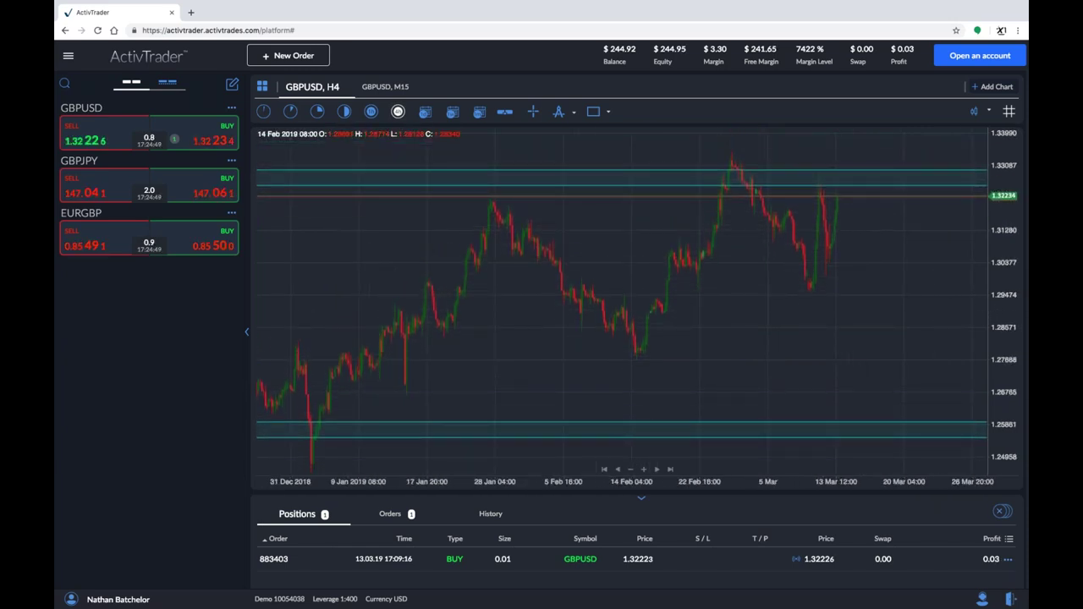
pyautogui.click(630, 470)
pyautogui.click(631, 470)
pyautogui.click(630, 469)
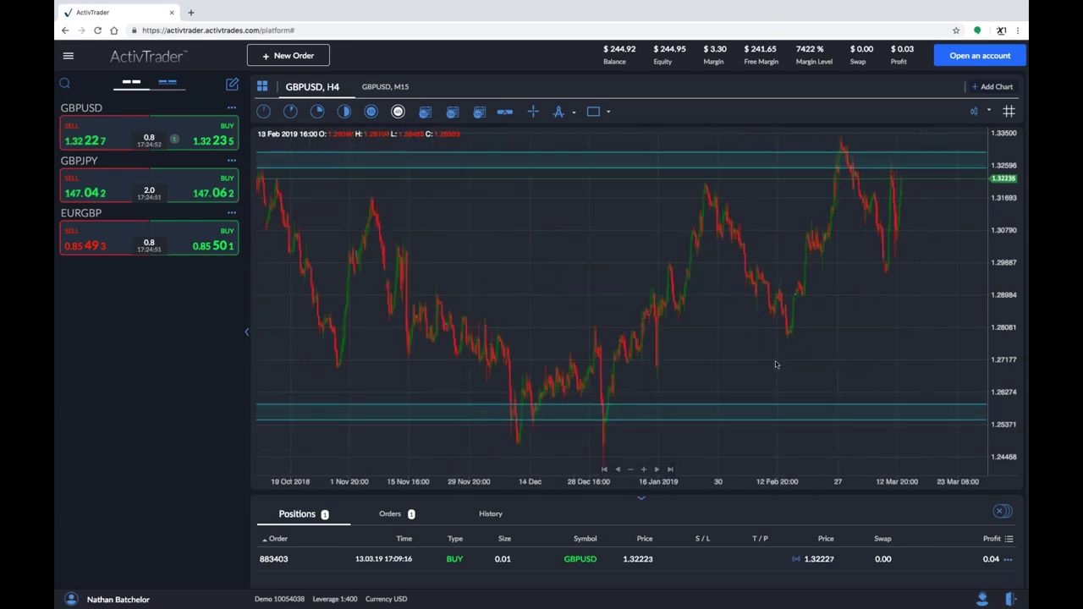
pyautogui.moveTo(776, 363); pyautogui.dragTo(714, 368)
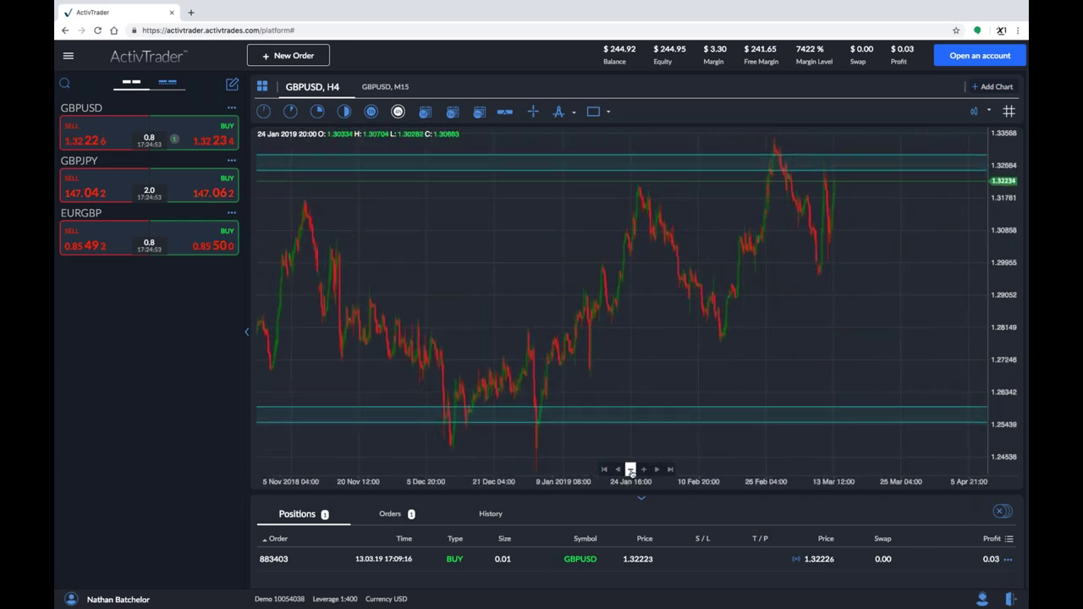
pyautogui.click(631, 470)
pyautogui.click(643, 468)
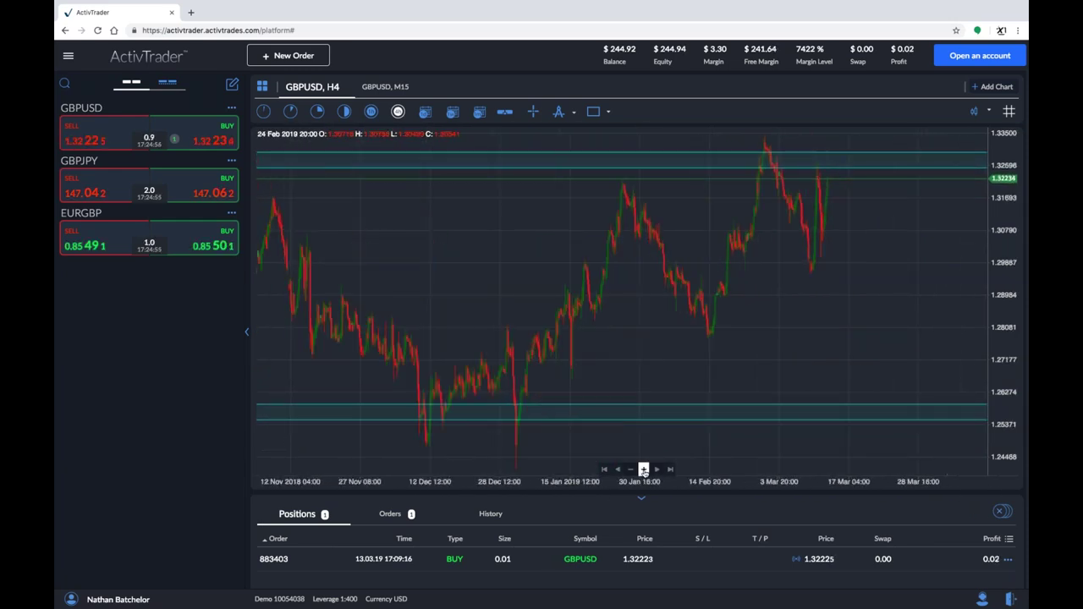
pyautogui.click(643, 469)
pyautogui.moveTo(887, 277); pyautogui.dragTo(824, 325)
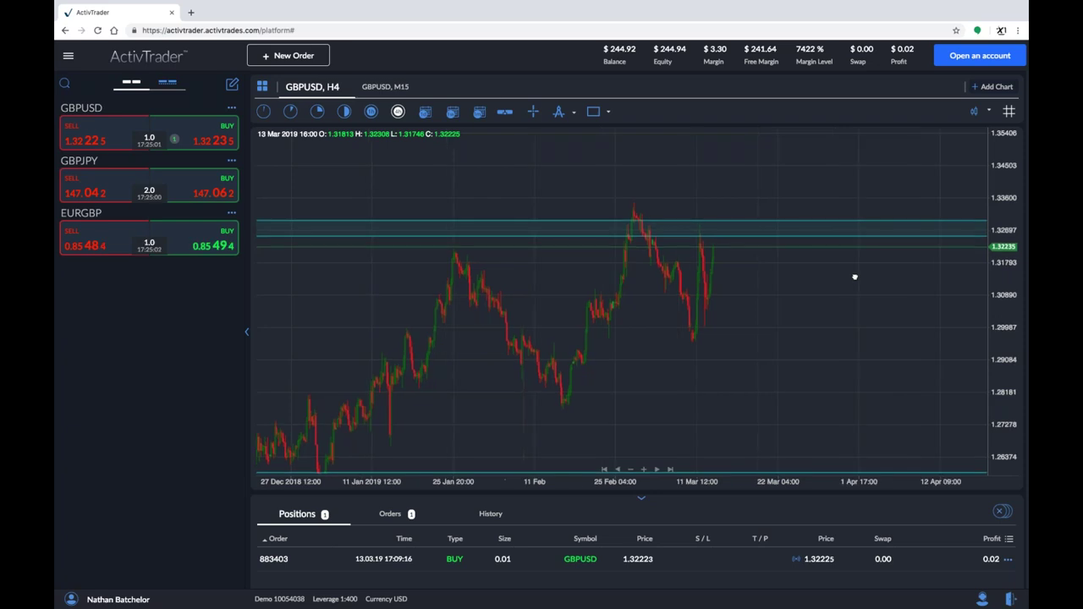
pyautogui.moveTo(860, 252); pyautogui.dragTo(798, 310)
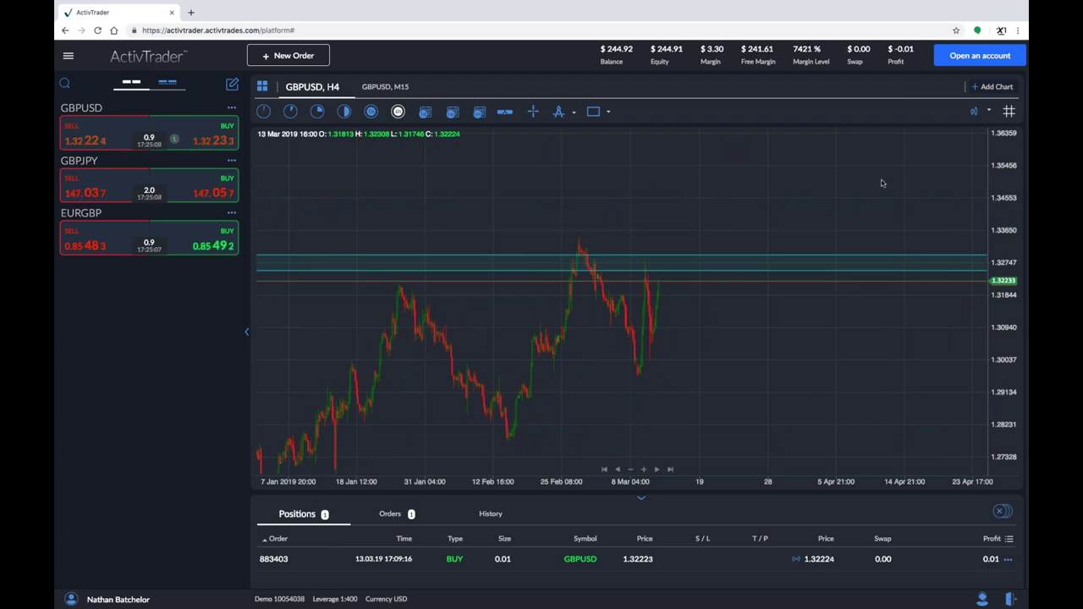
# - Hide the positions list to enlarge the GBPUSD chart, and set its timeframe to D1
pyautogui.click(642, 502)
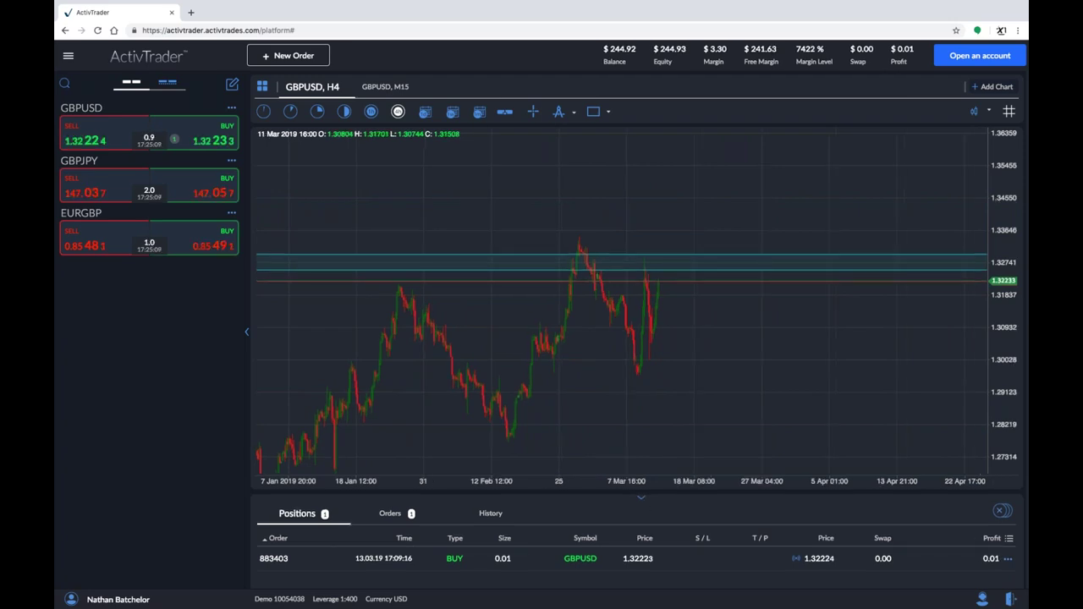
pyautogui.moveTo(762, 380); pyautogui.dragTo(730, 387)
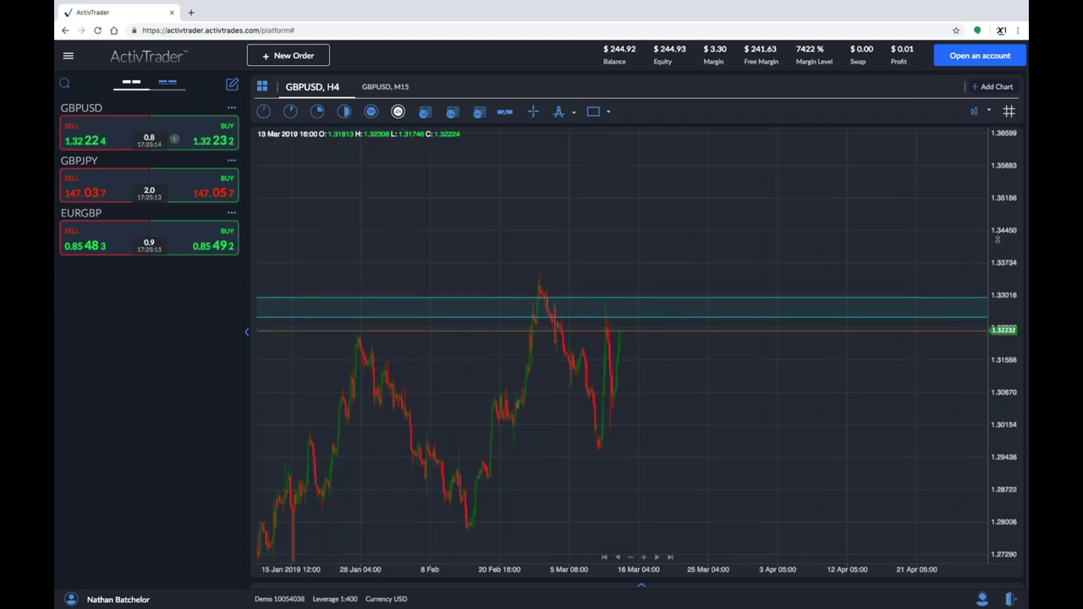
pyautogui.click(425, 112)
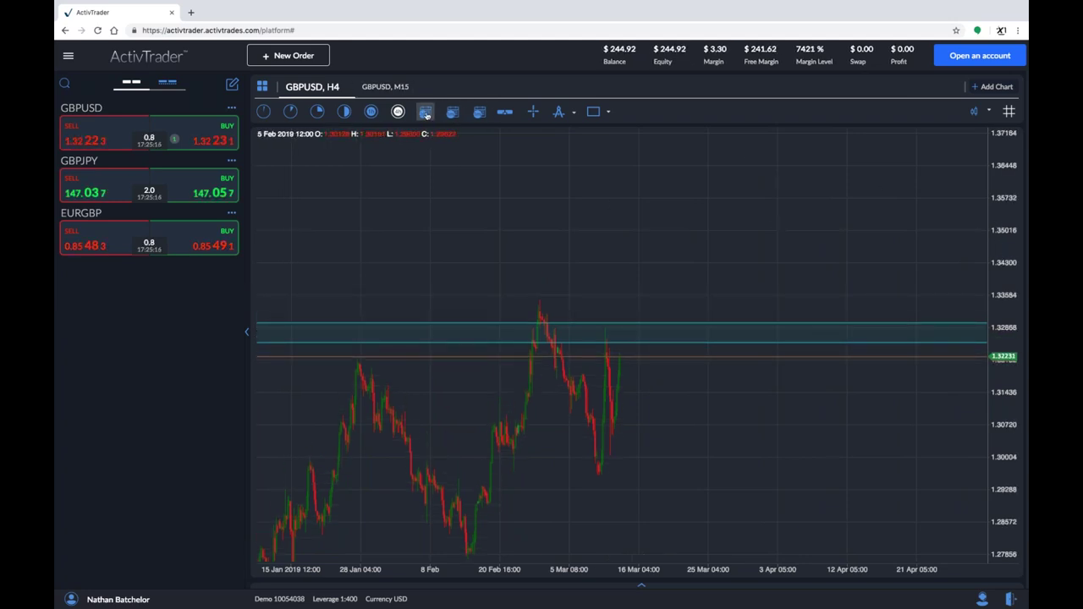
pyautogui.scroll(2, 595, 234)
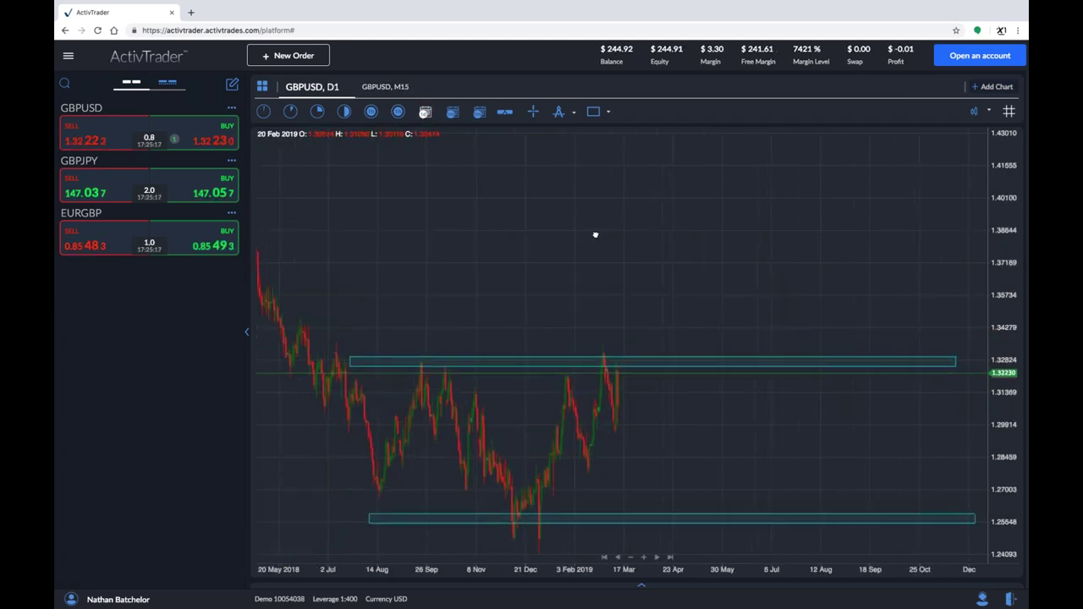
pyautogui.moveTo(592, 242); pyautogui.dragTo(636, 231)
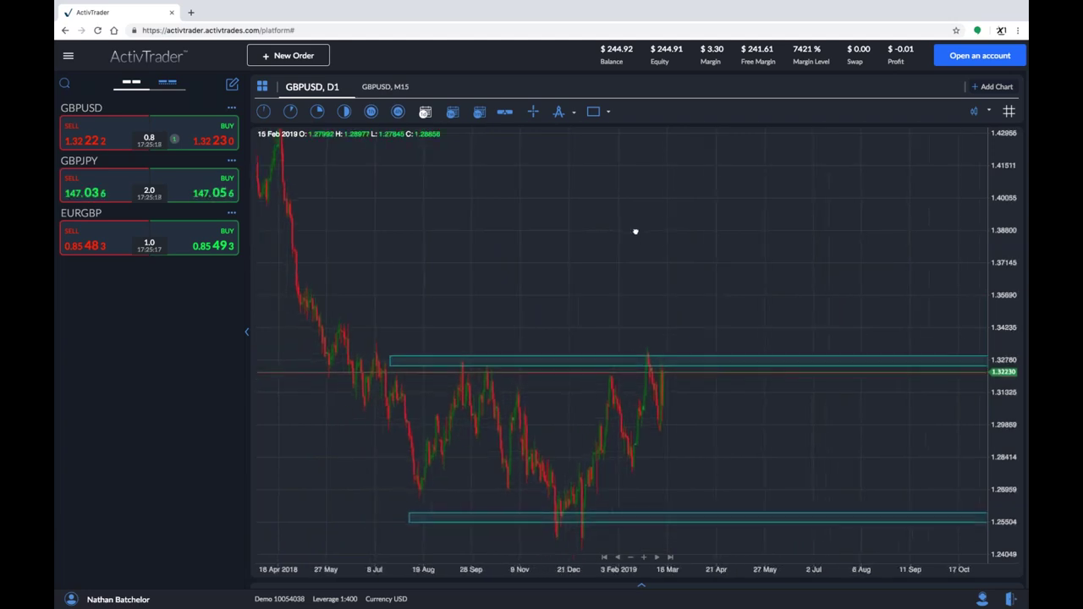
# - Draw a narrow vertical rectangle beside the latest GBPUSD price, spanning the range between the lower and upper zones
pyautogui.click(606, 112)
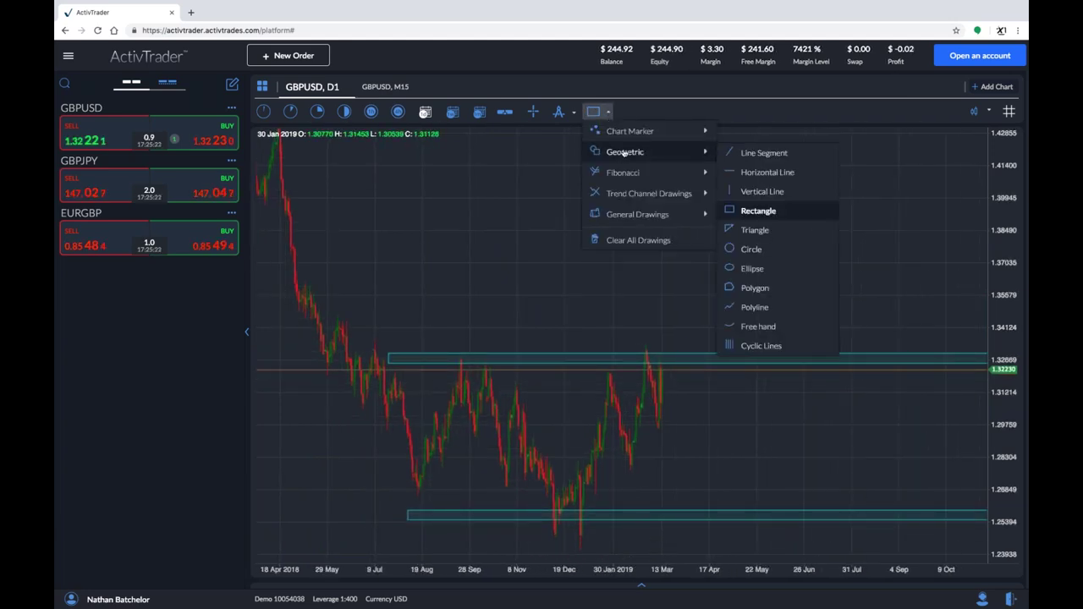
pyautogui.moveTo(669, 173)
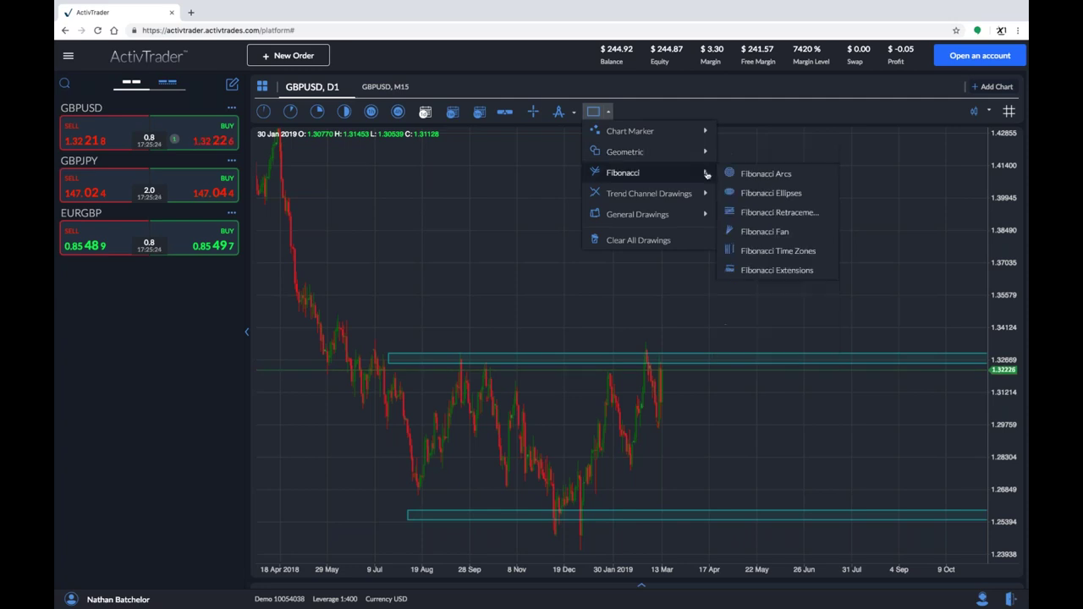
pyautogui.moveTo(704, 194)
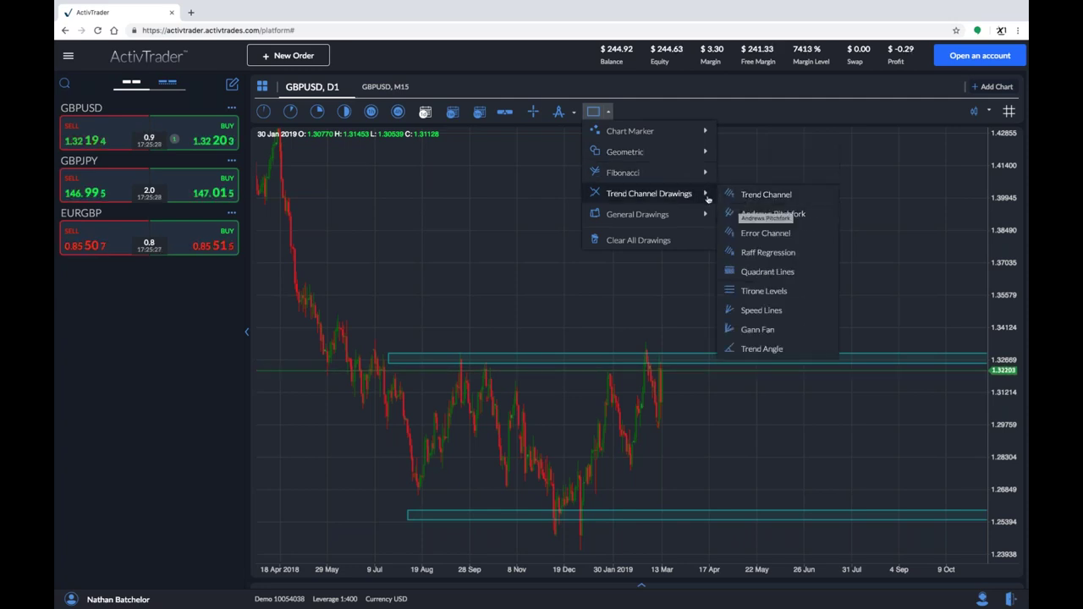
pyautogui.moveTo(701, 212)
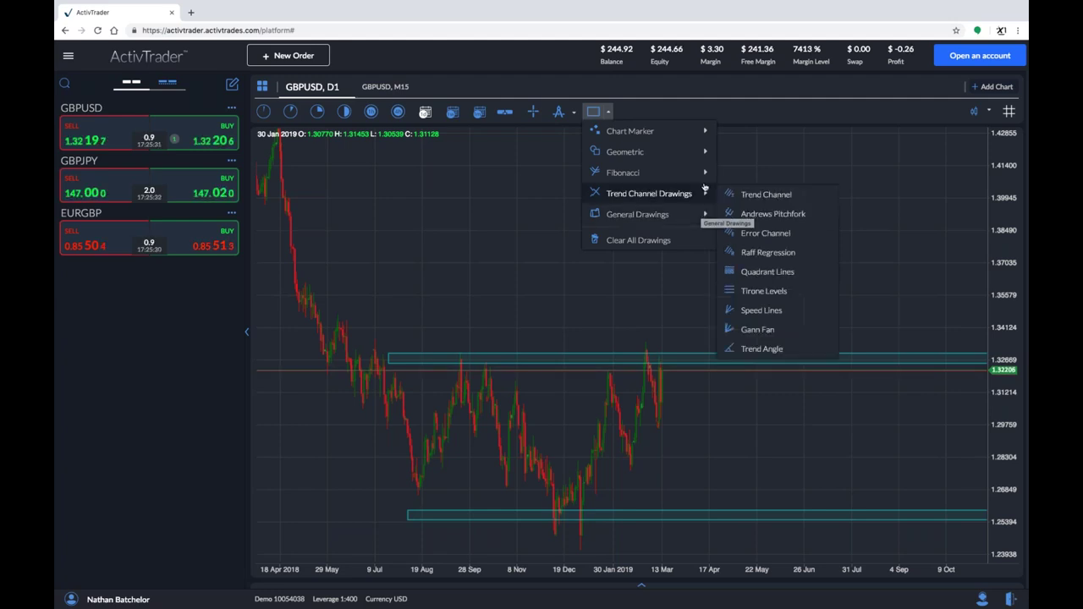
pyautogui.moveTo(706, 173)
pyautogui.moveTo(706, 152)
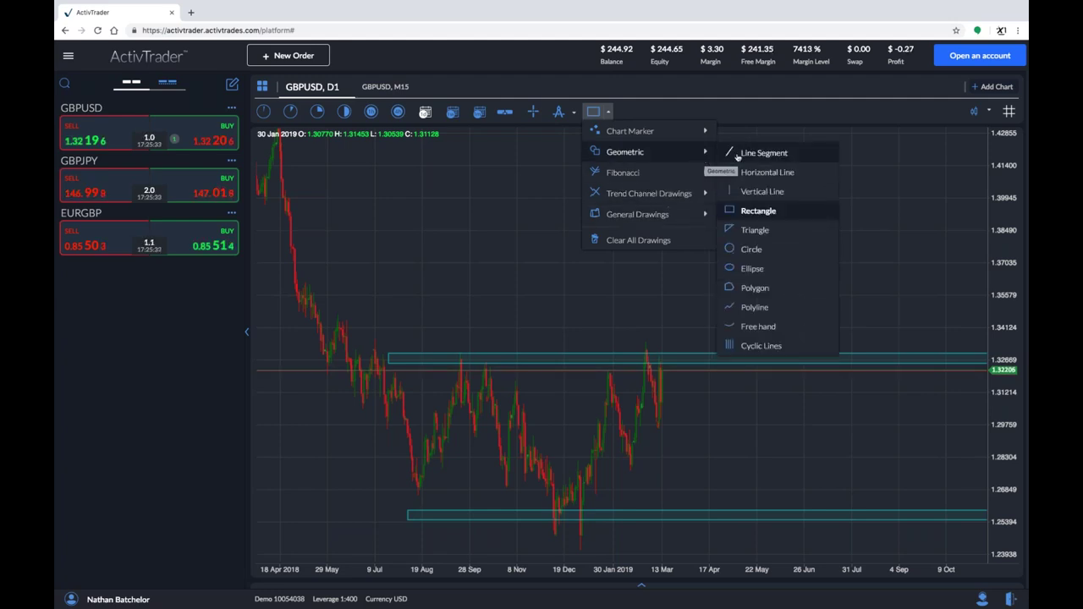
pyautogui.click(741, 210)
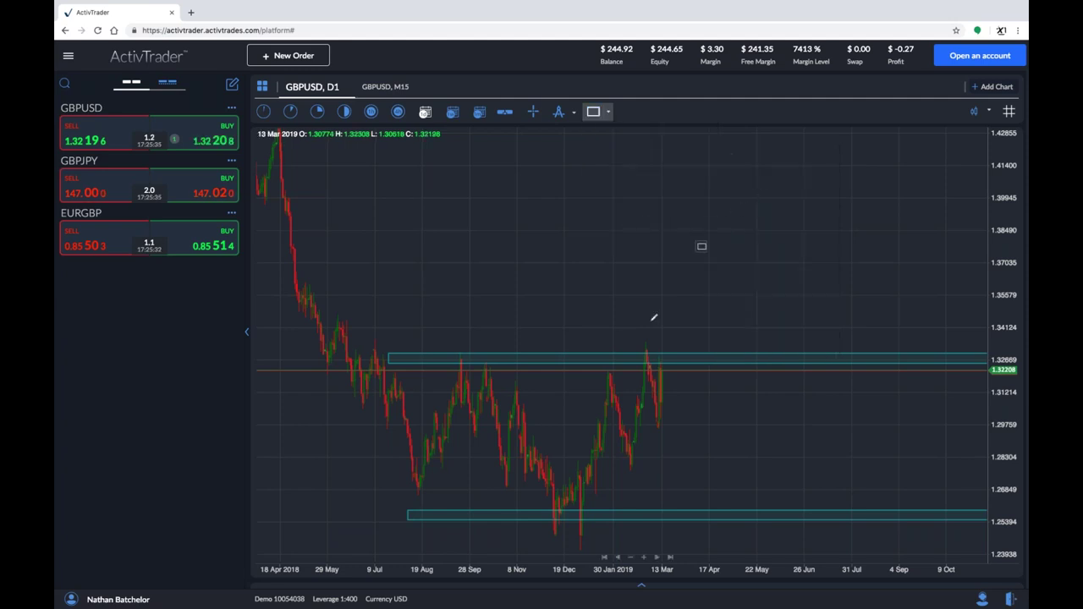
pyautogui.moveTo(723, 392)
pyautogui.mouseDown()
pyautogui.moveTo(694, 354)
pyautogui.moveTo(727, 434)
pyautogui.moveTo(709, 516)
pyautogui.mouseUp()
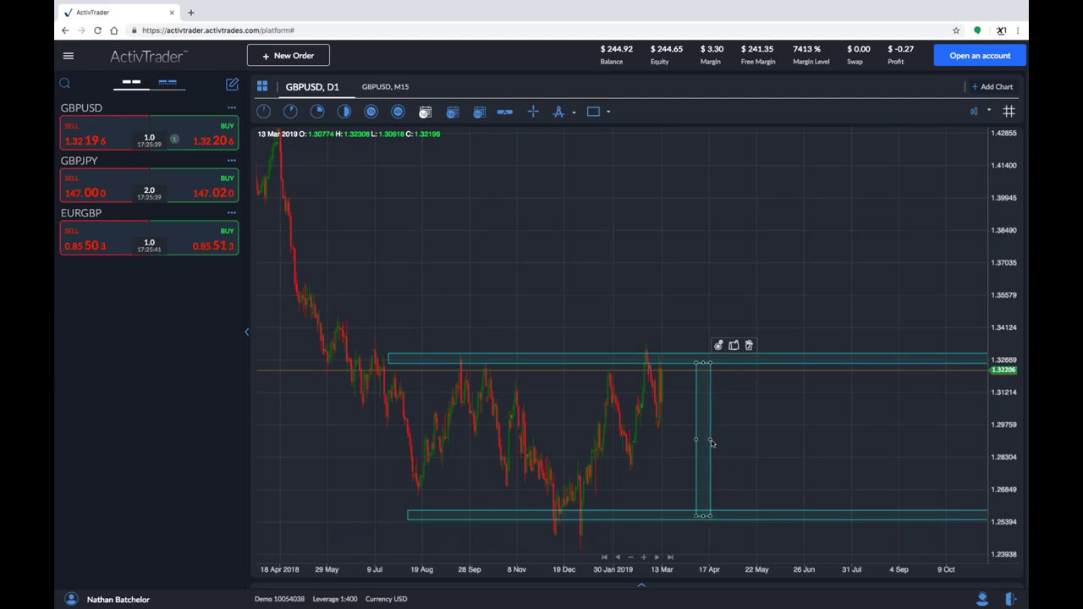
# - Duplicate the vertical rectangle, stack the copy on top of the upper zone to project the range's height, and delete the copy
pyautogui.click(734, 346)
pyautogui.moveTo(726, 441)
pyautogui.mouseDown()
pyautogui.moveTo(745, 406)
pyautogui.moveTo(728, 204)
pyautogui.moveTo(712, 203)
pyautogui.mouseUp()
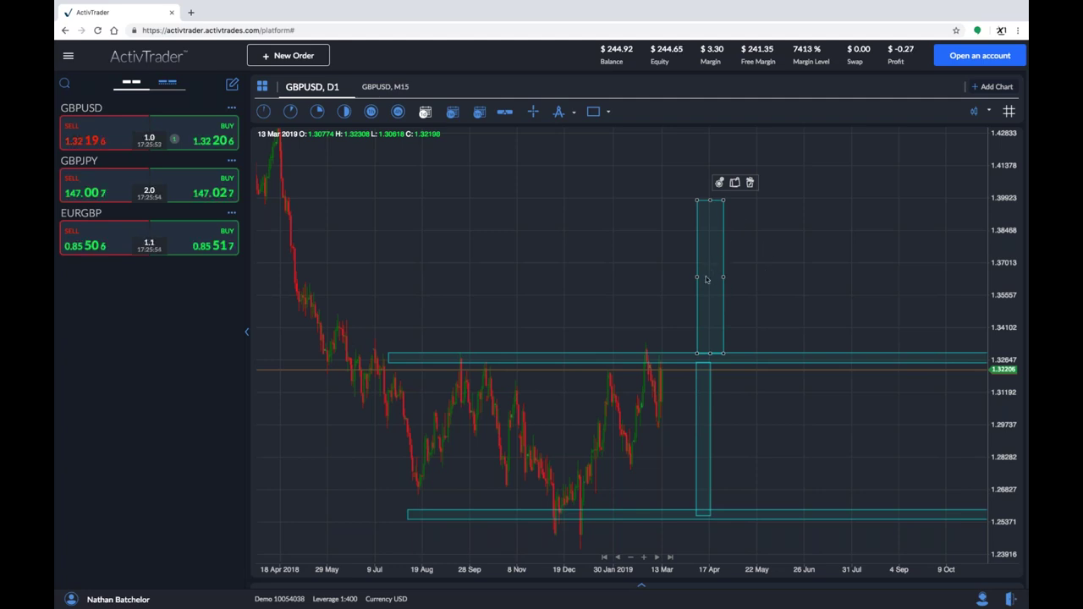
pyautogui.moveTo(994, 246); pyautogui.dragTo(736, 300)
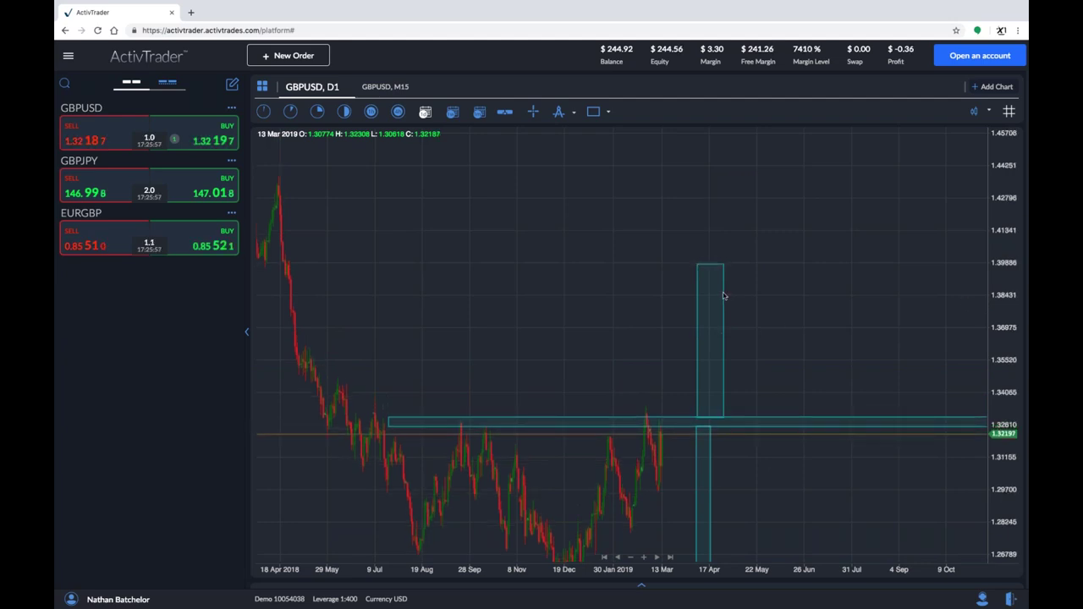
pyautogui.click(749, 247)
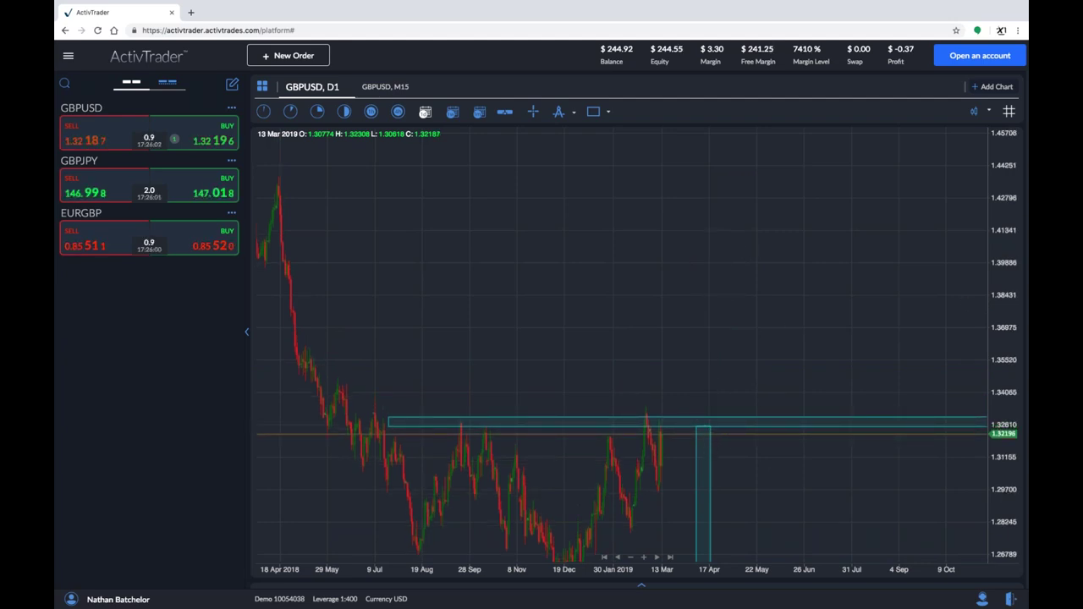
# - Set the GBPUSD chart's timeframe to W1 and delete the narrow vertical rectangle between the two zones
pyautogui.moveTo(756, 377); pyautogui.dragTo(766, 341)
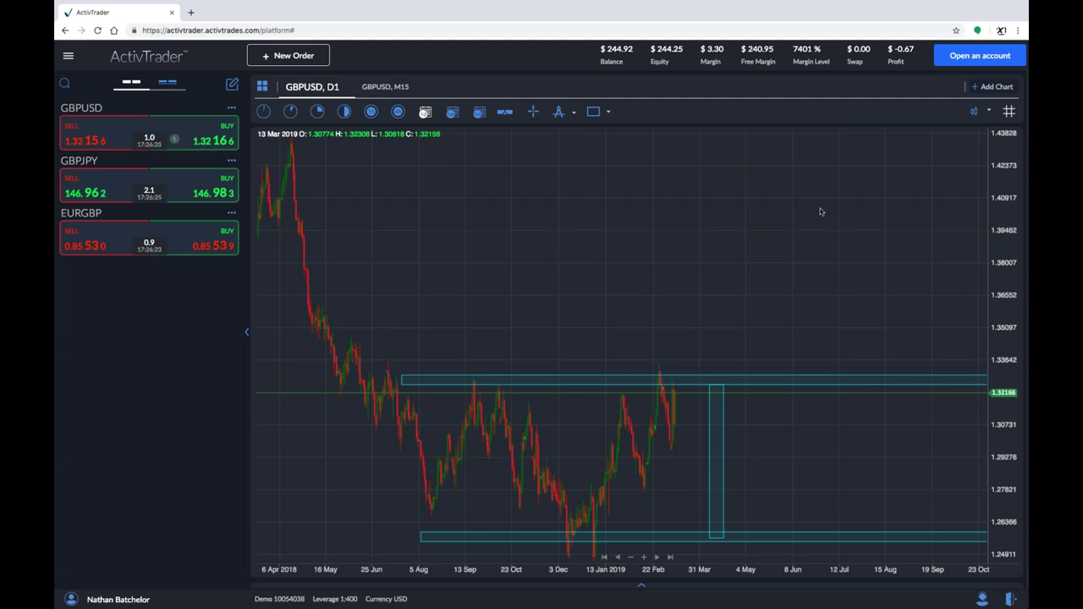
pyautogui.moveTo(820, 225); pyautogui.dragTo(831, 209)
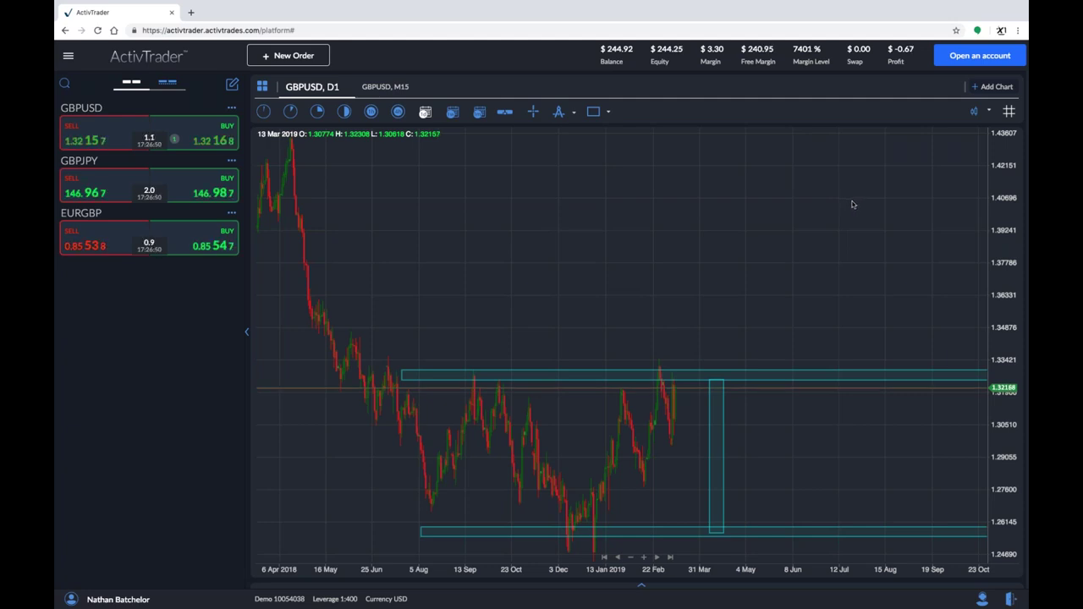
pyautogui.moveTo(843, 256); pyautogui.dragTo(846, 220)
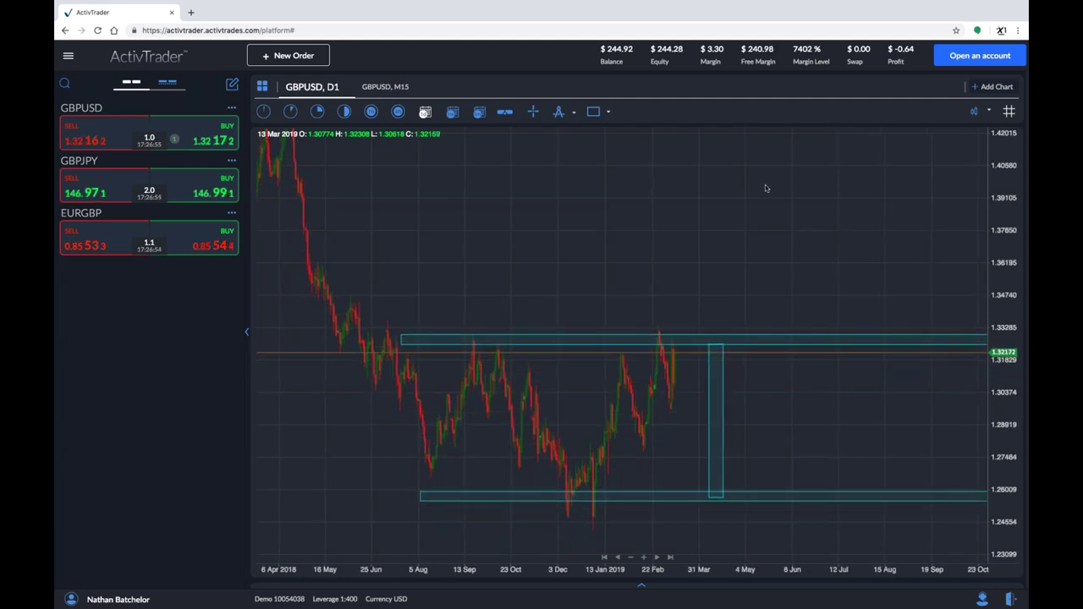
pyautogui.click(452, 111)
pyautogui.moveTo(771, 265); pyautogui.dragTo(673, 233)
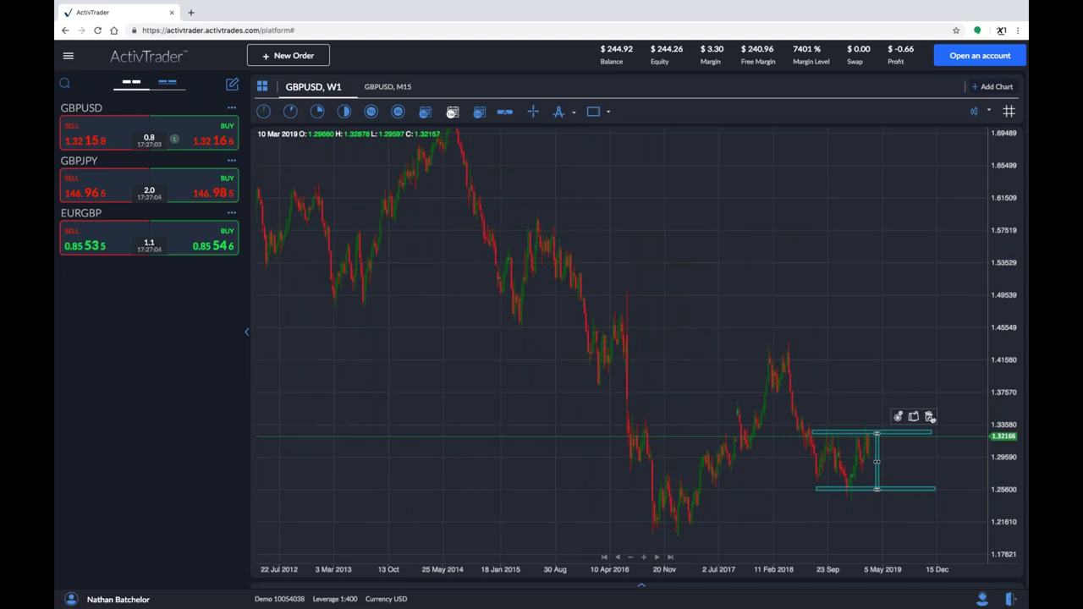
pyautogui.click(930, 416)
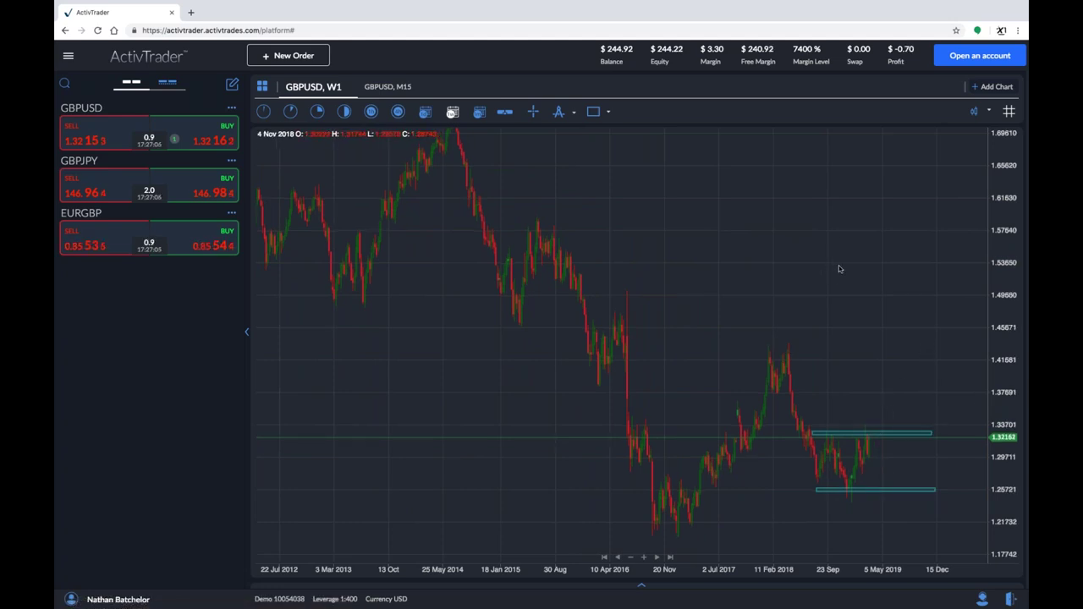
# - Draw an ascending line segment from the January 2017 low, passing through the lower zone and extending beyond the latest price
pyautogui.moveTo(845, 264); pyautogui.dragTo(837, 245)
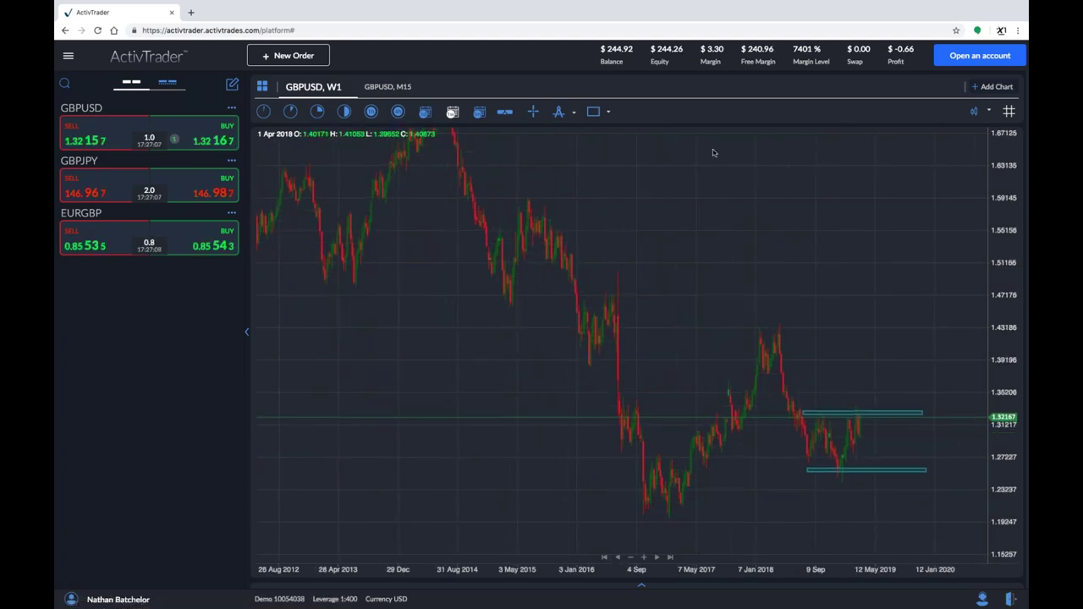
pyautogui.click(609, 112)
pyautogui.moveTo(677, 151)
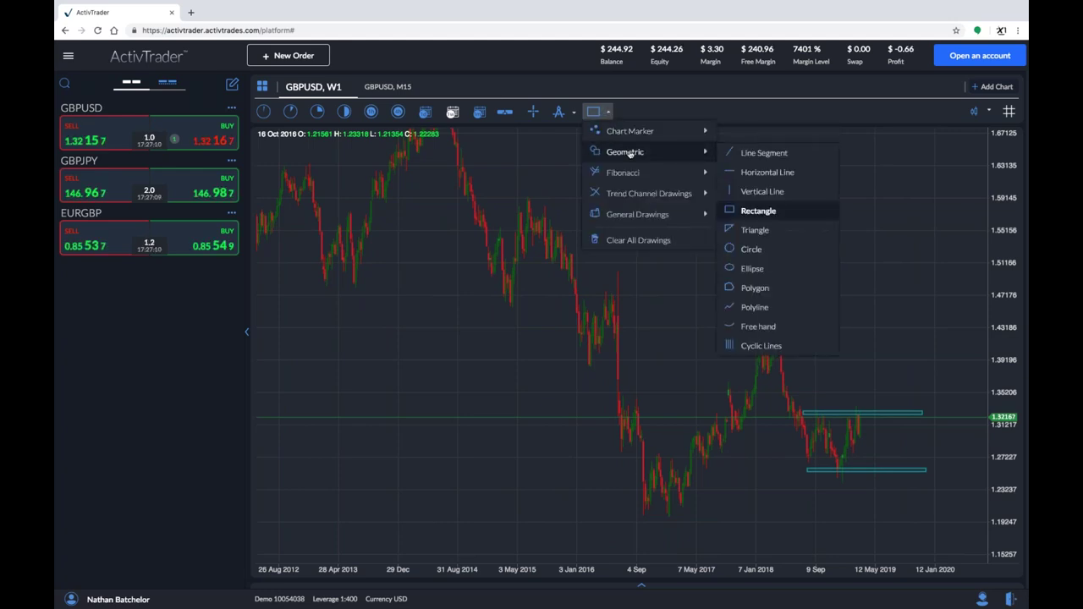
pyautogui.click(764, 155)
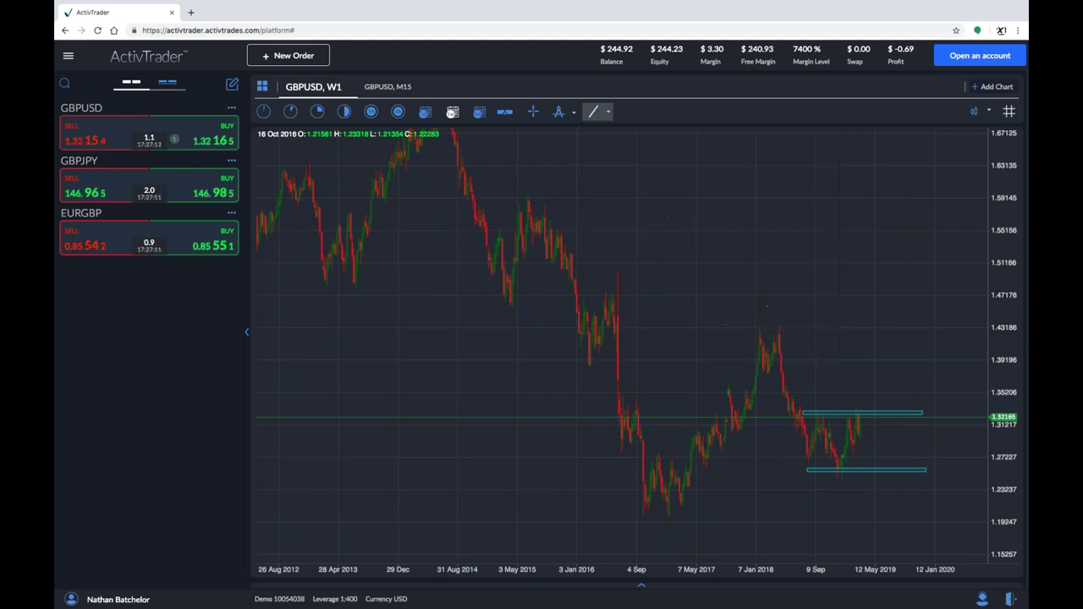
pyautogui.click(667, 515)
pyautogui.click(962, 445)
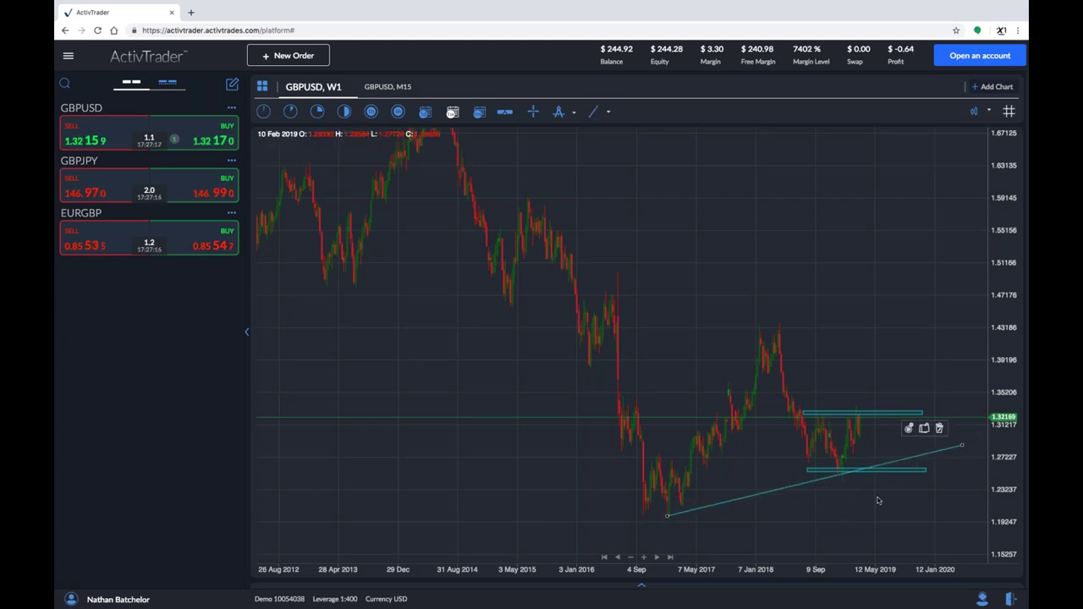
pyautogui.click(894, 232)
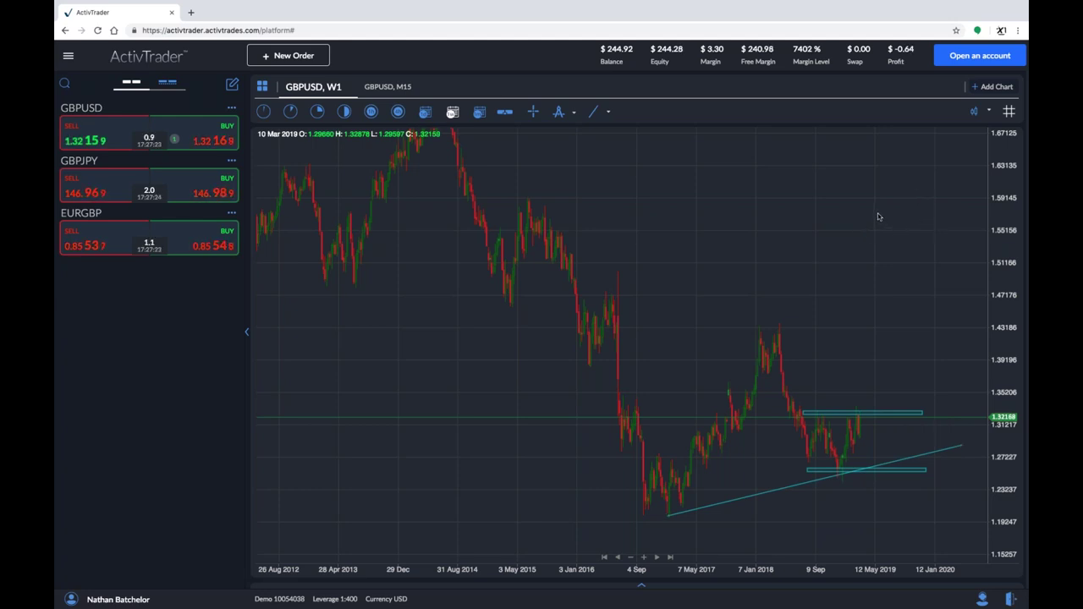
# - Examine GBPUSD's weekly price action in relation to the rising trend line and the upper and lower zones
pyautogui.moveTo(879, 248); pyautogui.dragTo(879, 213)
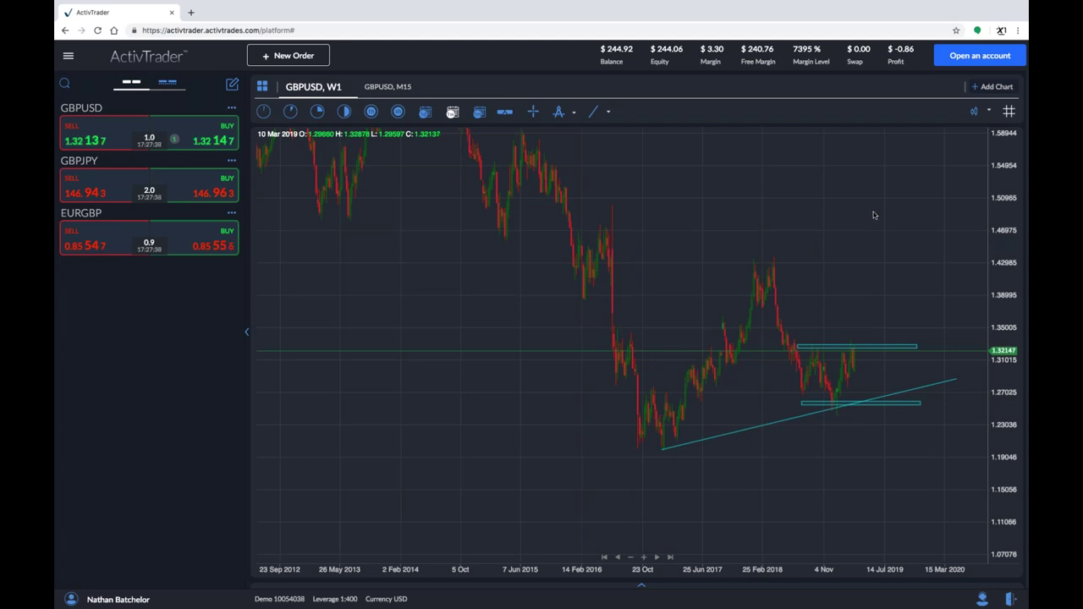
pyautogui.moveTo(875, 215); pyautogui.dragTo(879, 201)
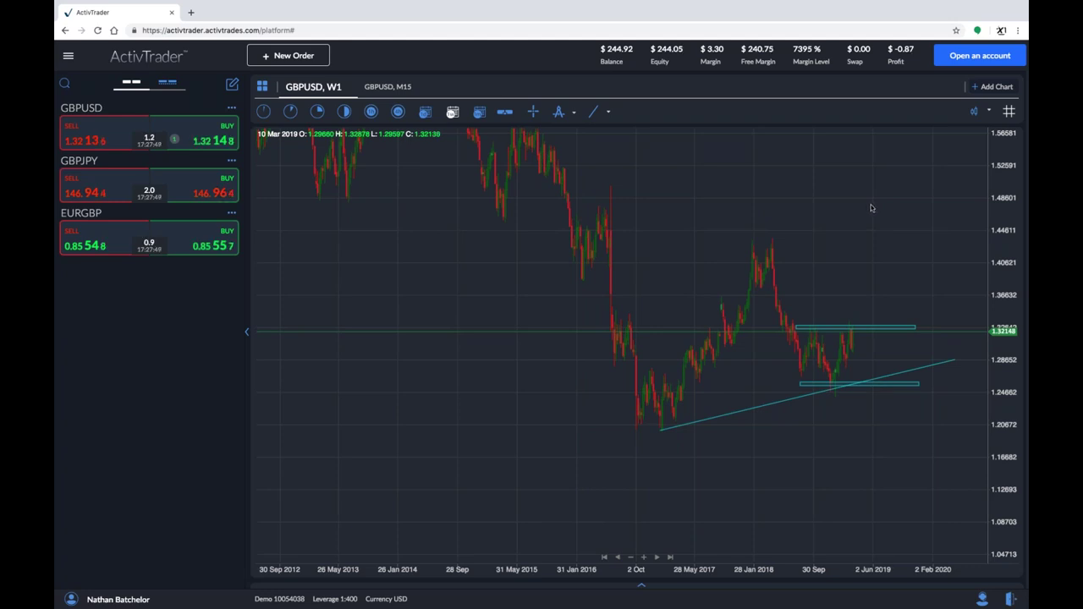
pyautogui.scroll(2, 875, 208)
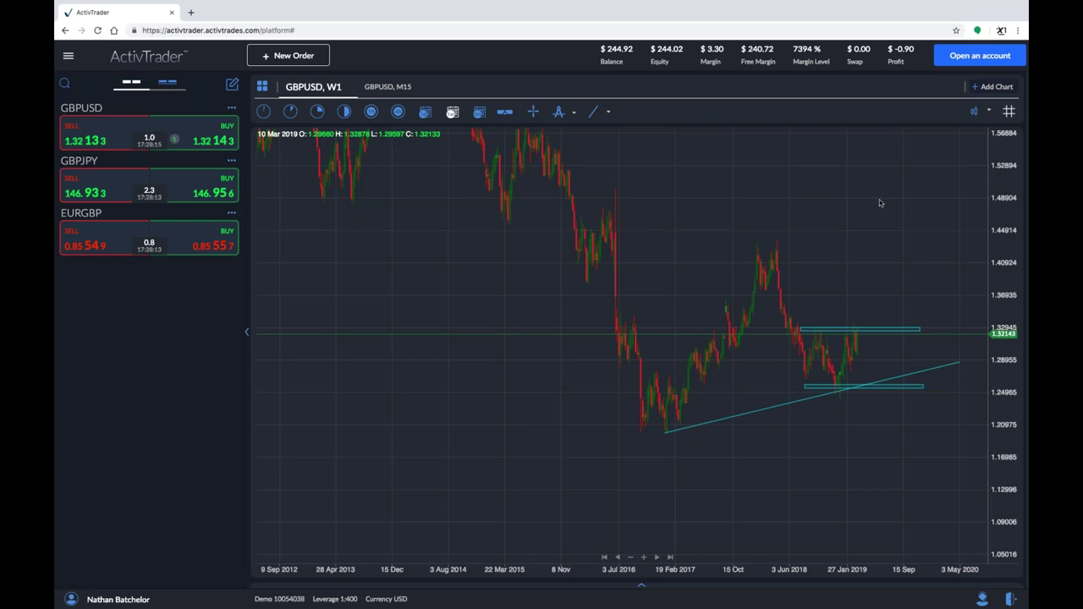
pyautogui.moveTo(879, 203); pyautogui.dragTo(880, 237)
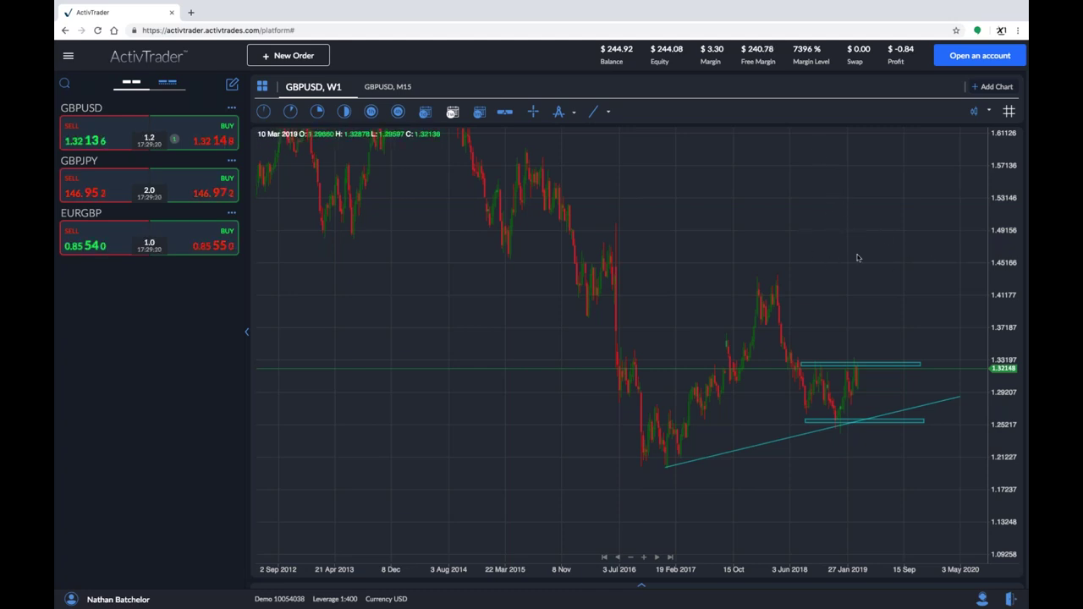
pyautogui.click(643, 556)
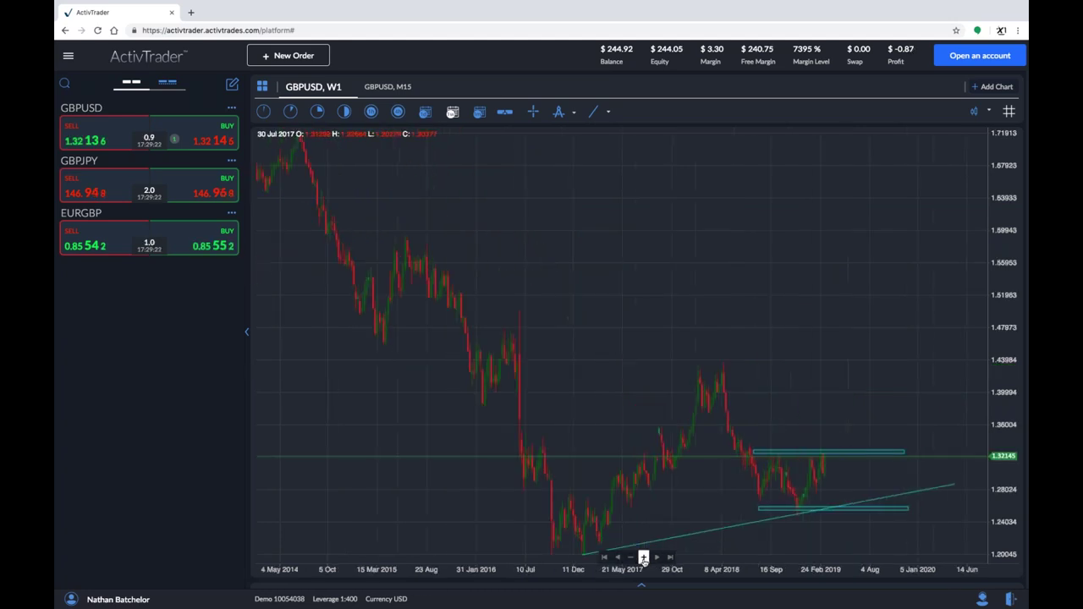
pyautogui.click(643, 557)
pyautogui.moveTo(720, 220); pyautogui.dragTo(793, 201)
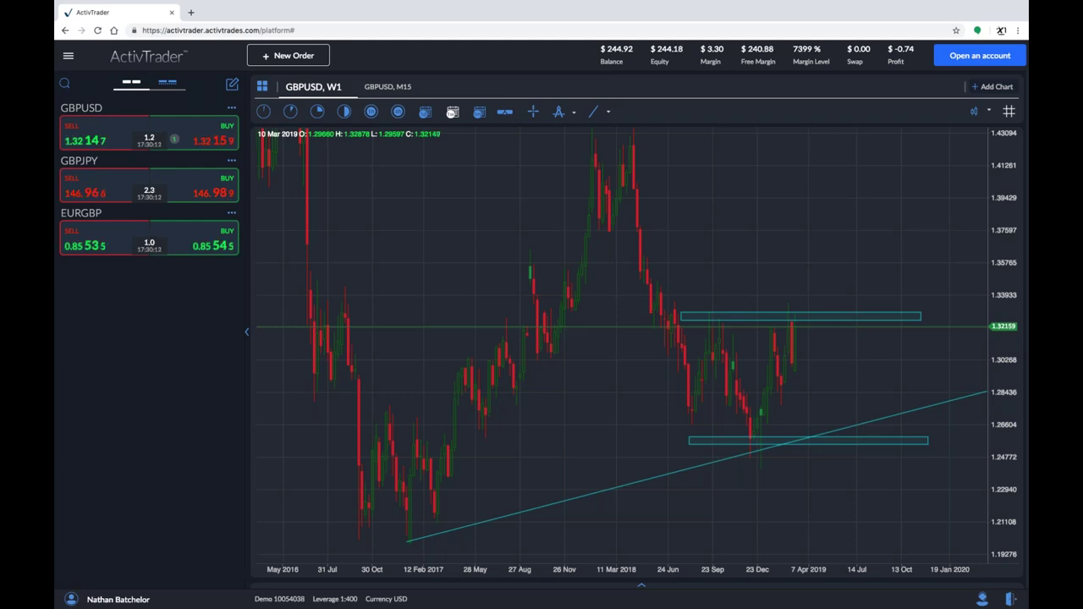
pyautogui.moveTo(630, 4)
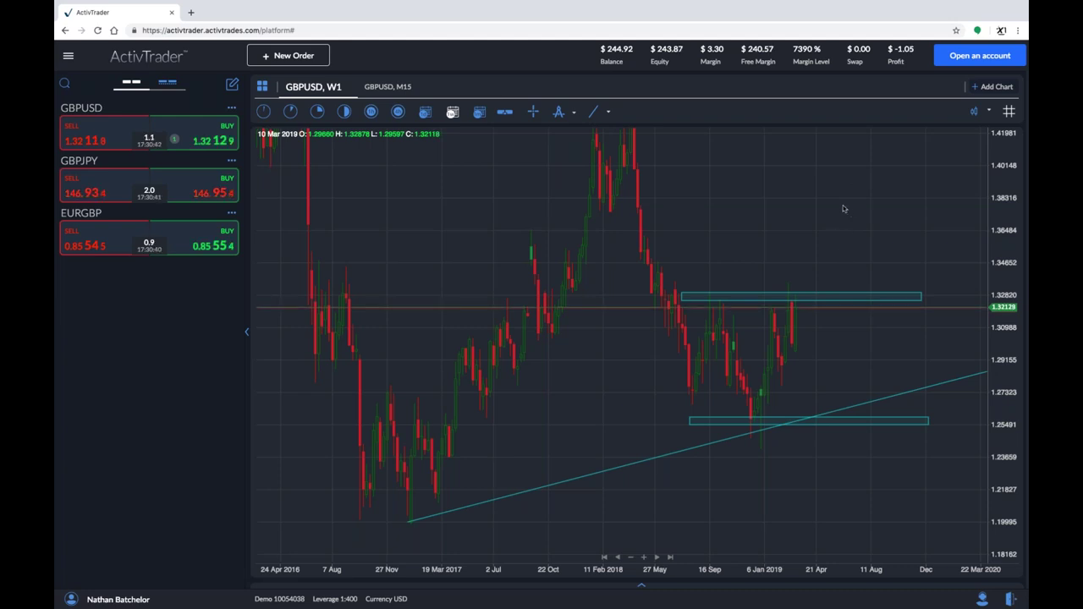
pyautogui.moveTo(895, 193); pyautogui.dragTo(871, 174)
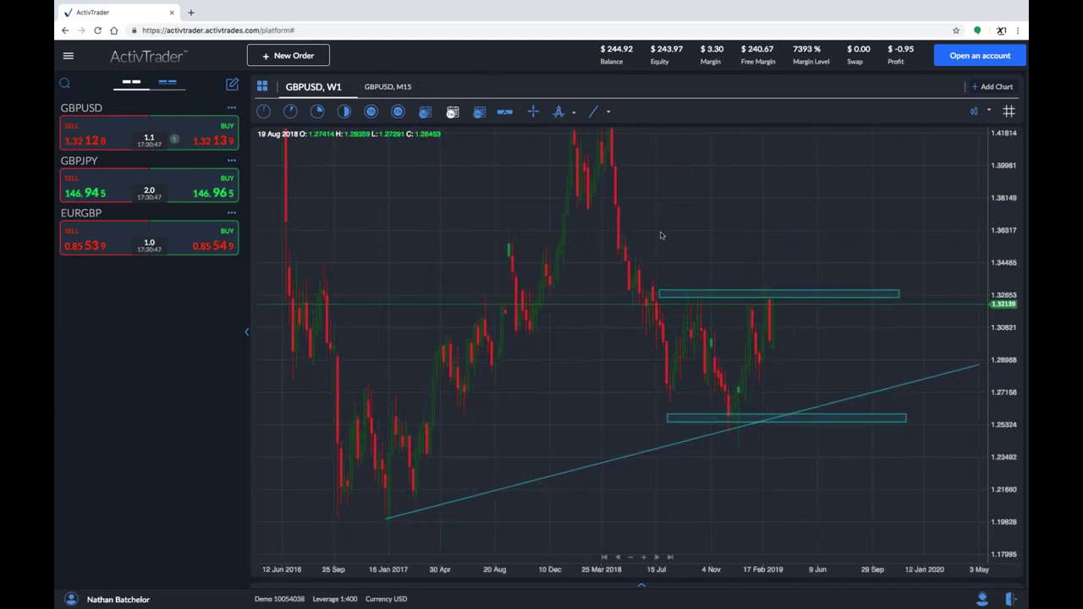
pyautogui.moveTo(687, 298)
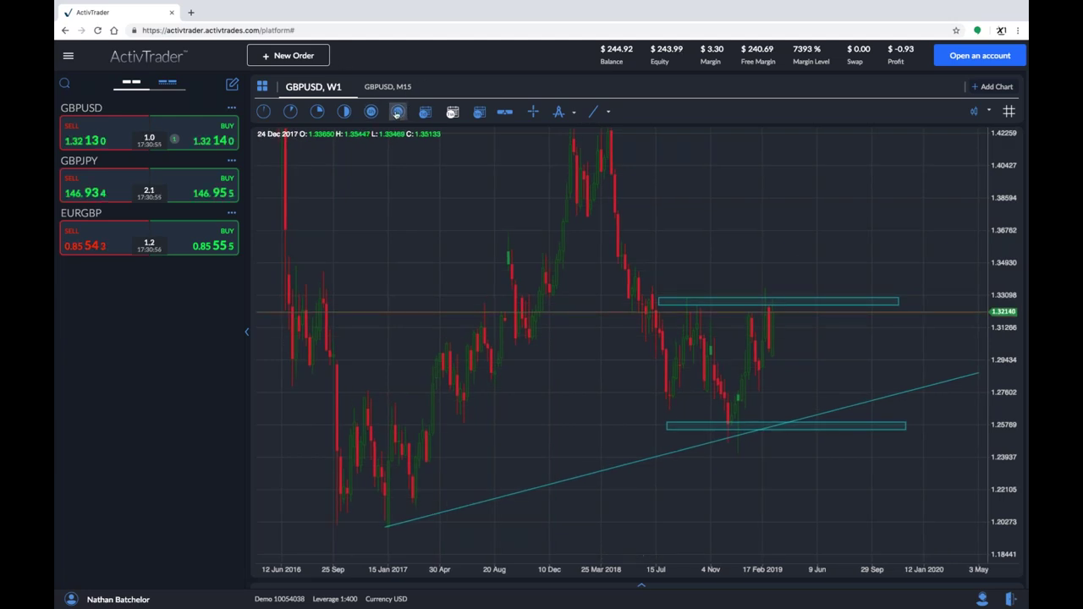
# - Set GBPUSD's timeframe to H1 and examine the March swings, temporarily circling the 11 March low, the 12 March high and the pullback after it
pyautogui.click(370, 111)
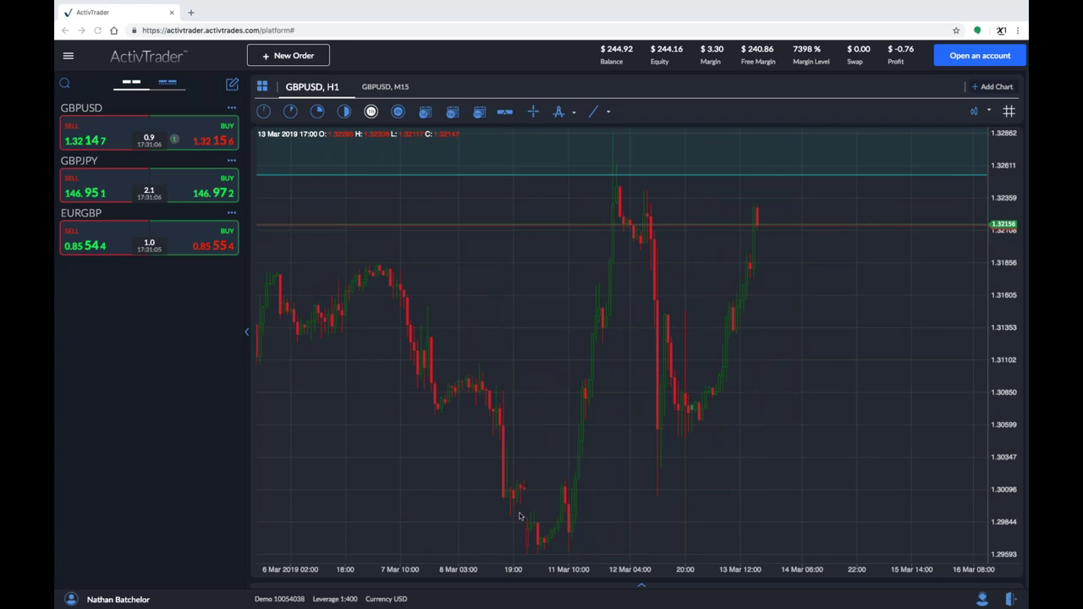
pyautogui.moveTo(535, 546); pyautogui.dragTo(518, 437)
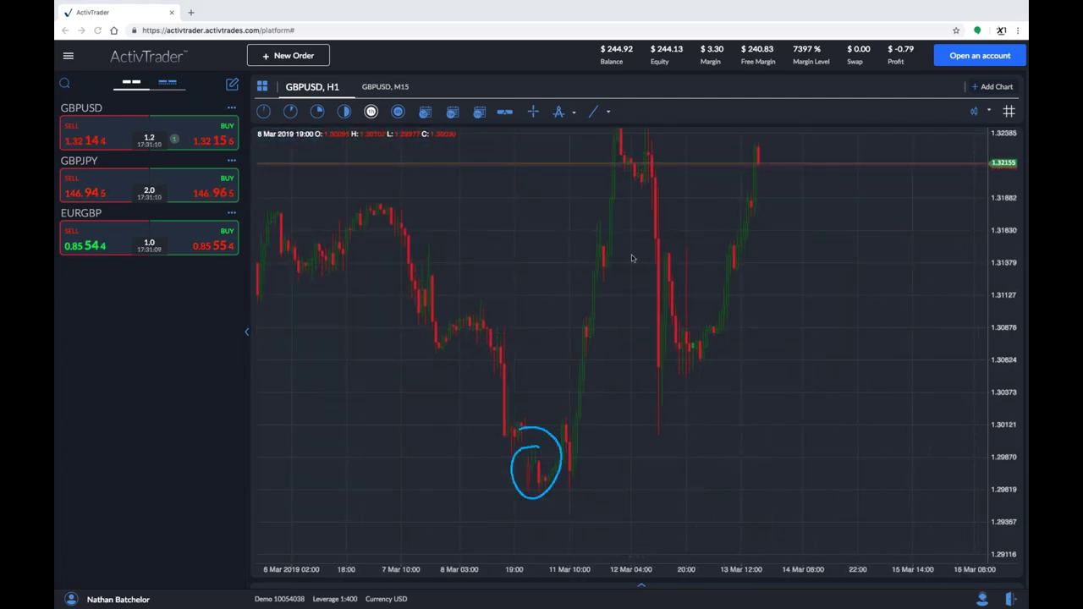
pyautogui.moveTo(614, 152); pyautogui.dragTo(599, 135)
pyautogui.moveTo(674, 358); pyautogui.dragTo(701, 363)
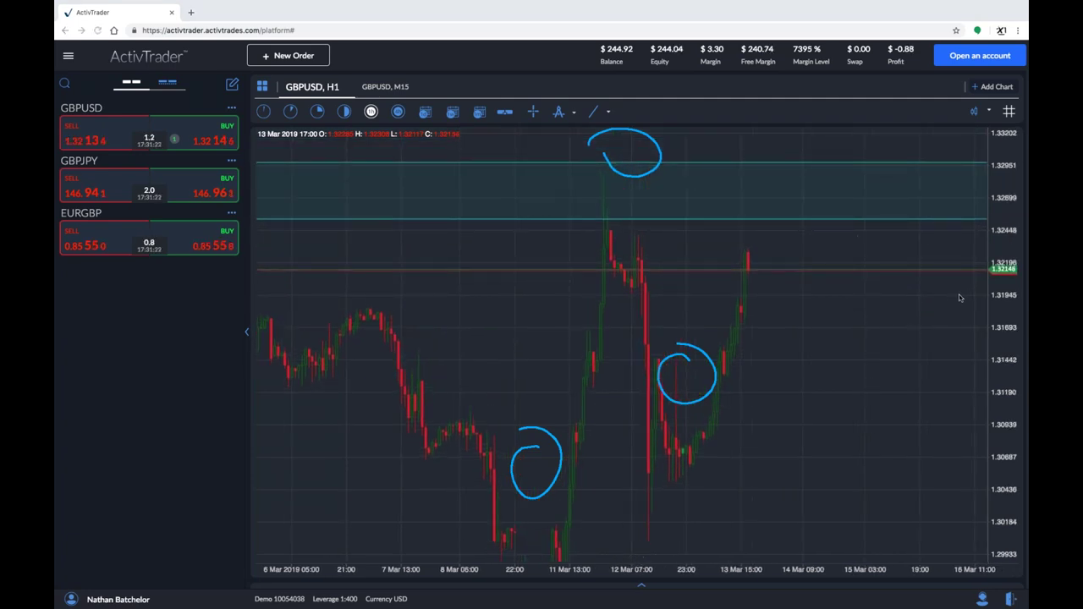
pyautogui.press('Escape')
pyautogui.moveTo(892, 281)
pyautogui.mouseDown()
pyautogui.moveTo(828, 392)
pyautogui.moveTo(890, 266)
pyautogui.moveTo(877, 228)
pyautogui.moveTo(844, 310)
pyautogui.moveTo(853, 302)
pyautogui.moveTo(778, 380)
pyautogui.moveTo(753, 353)
pyautogui.moveTo(666, 535)
pyautogui.mouseUp()
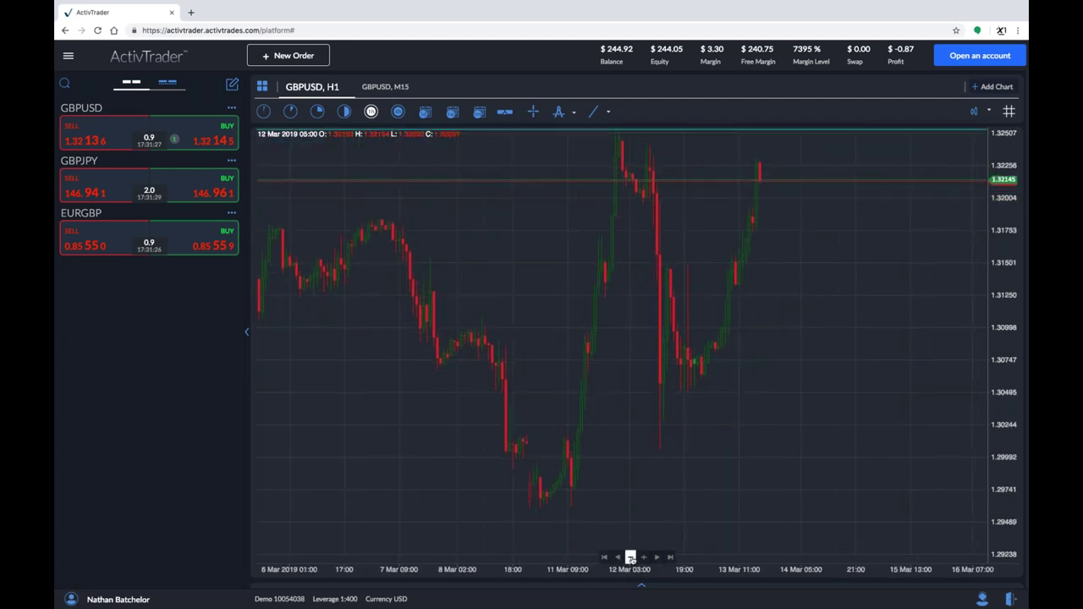
pyautogui.click(630, 557)
pyautogui.click(631, 557)
pyautogui.moveTo(873, 468); pyautogui.dragTo(805, 442)
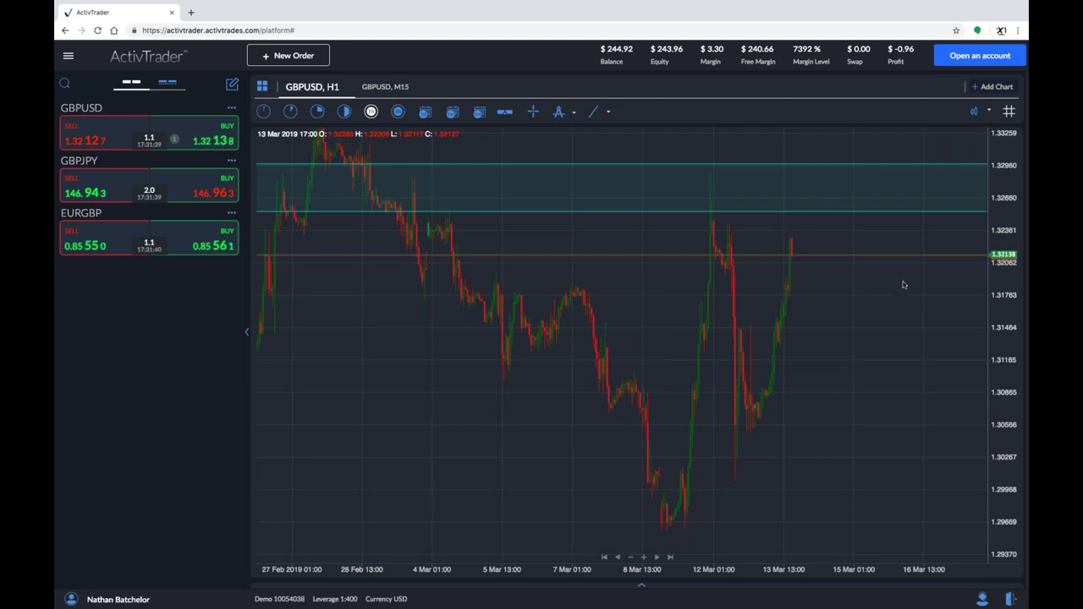
# - Switch to the Microsoft PowerPoint presentation and show the Contact slide
pyautogui.press('super+Tab')
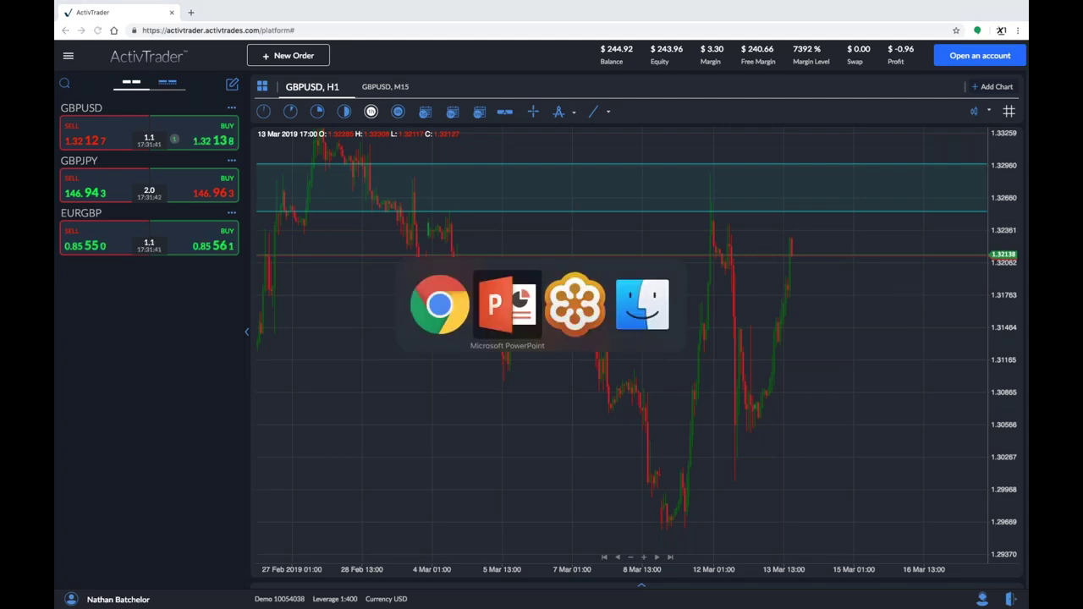
pyautogui.press('Right')
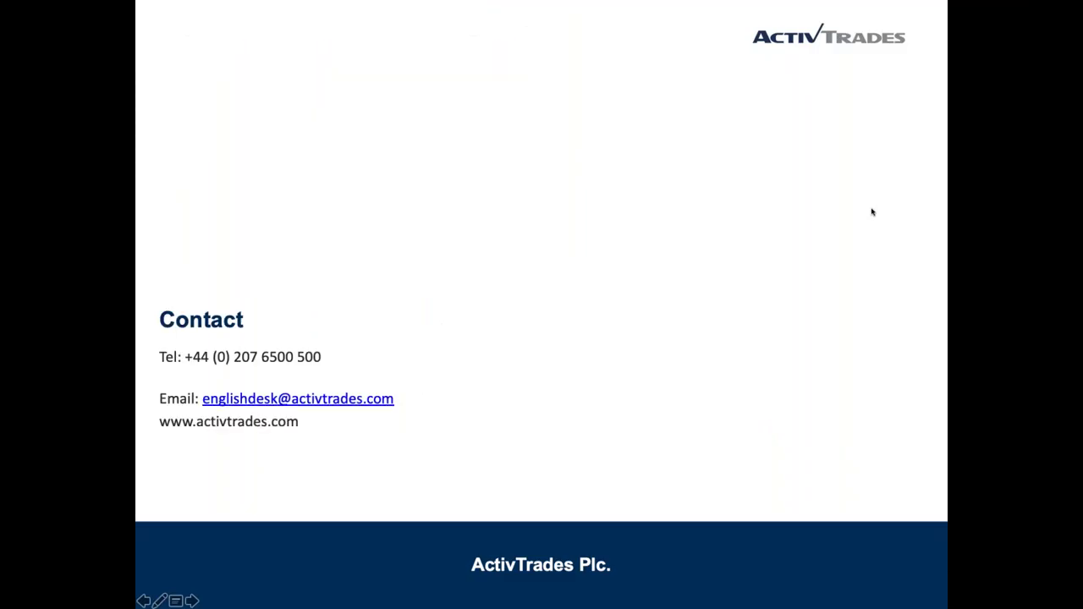